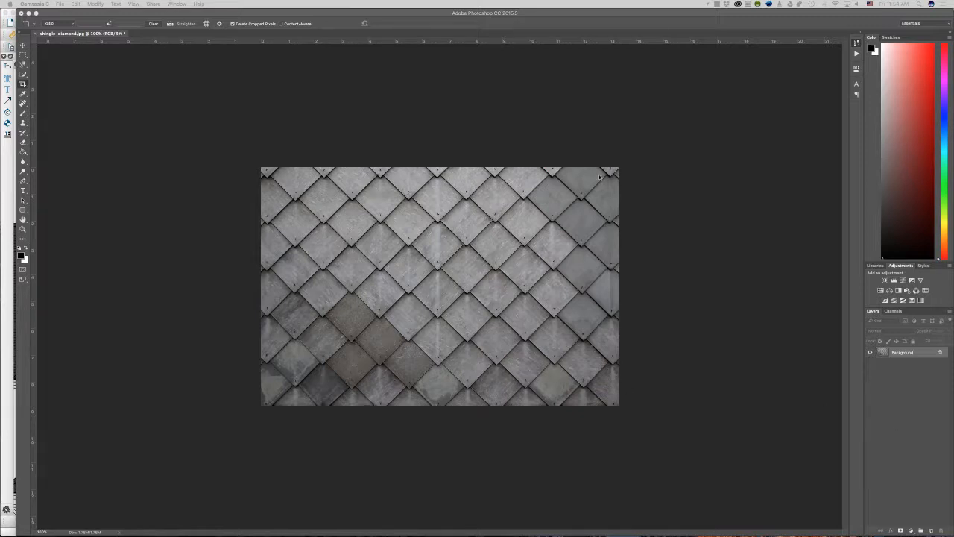
- Advance the shingle image through its history from the opened state to the first crop and on to the second crop
left_click(857, 43)
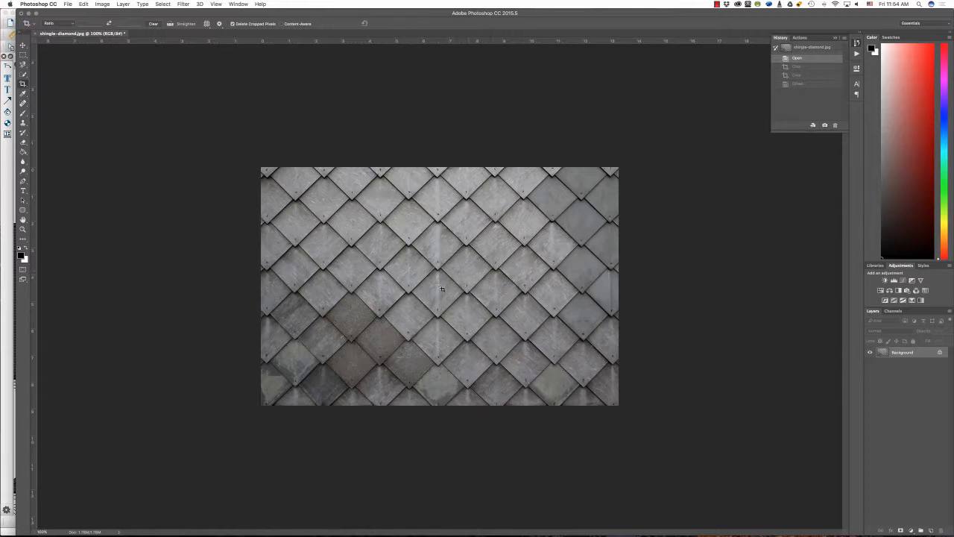
left_click(798, 66)
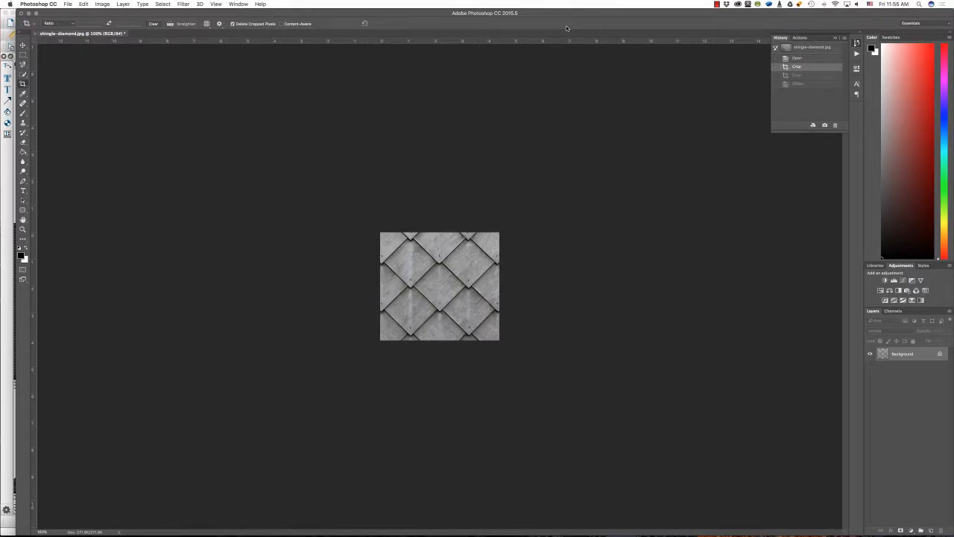
key("super+0")
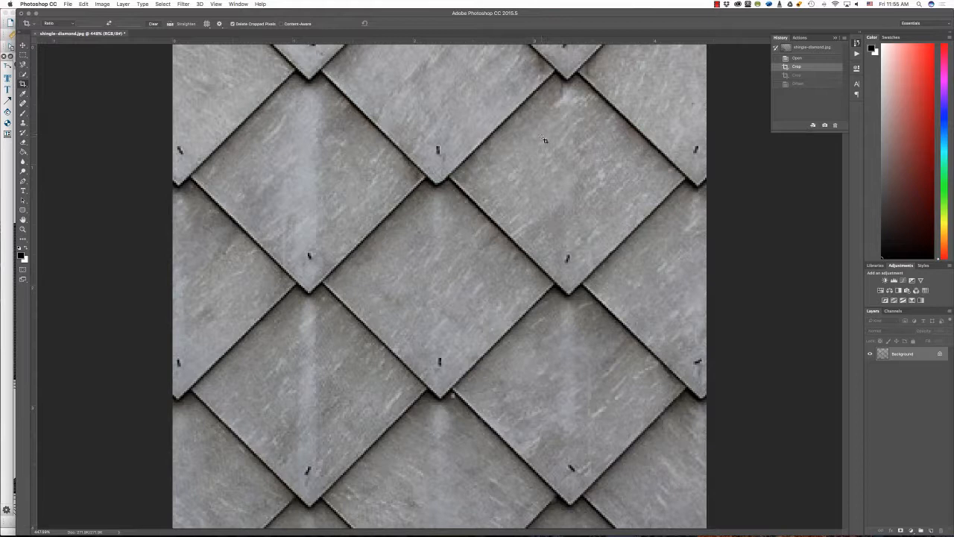
left_click(508, 197, "alt")
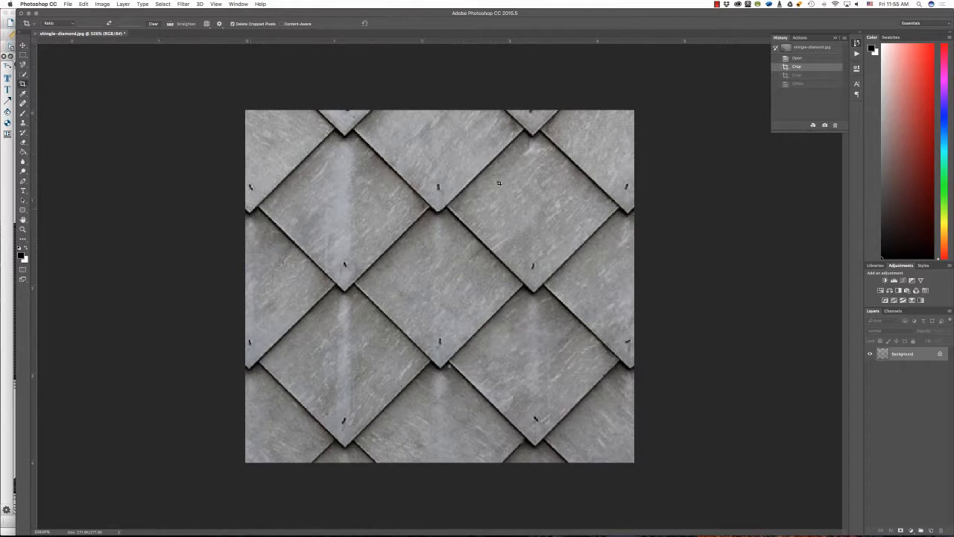
left_click(796, 75)
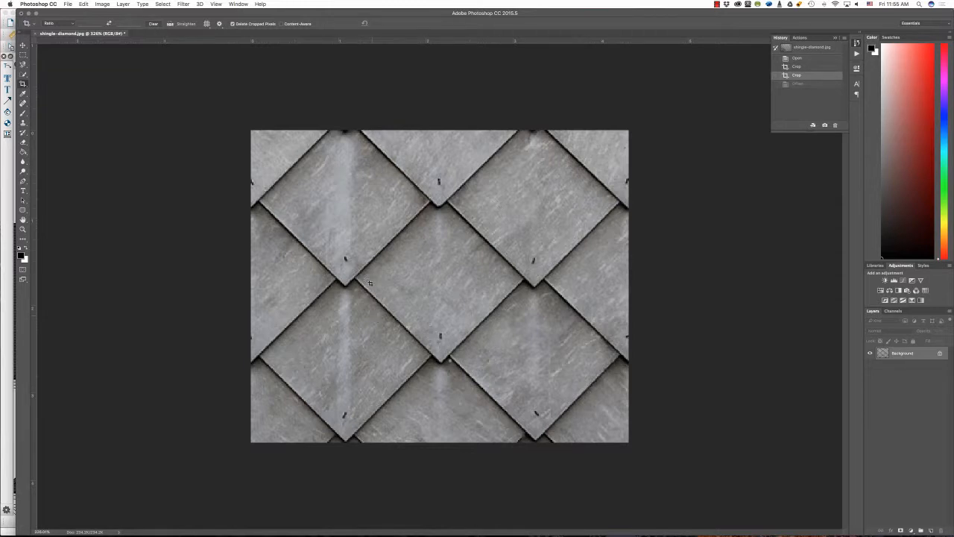
- Check the cropped image's pixel width and height in Image Size without resizing, with the calculator at hand
left_click(106, 6)
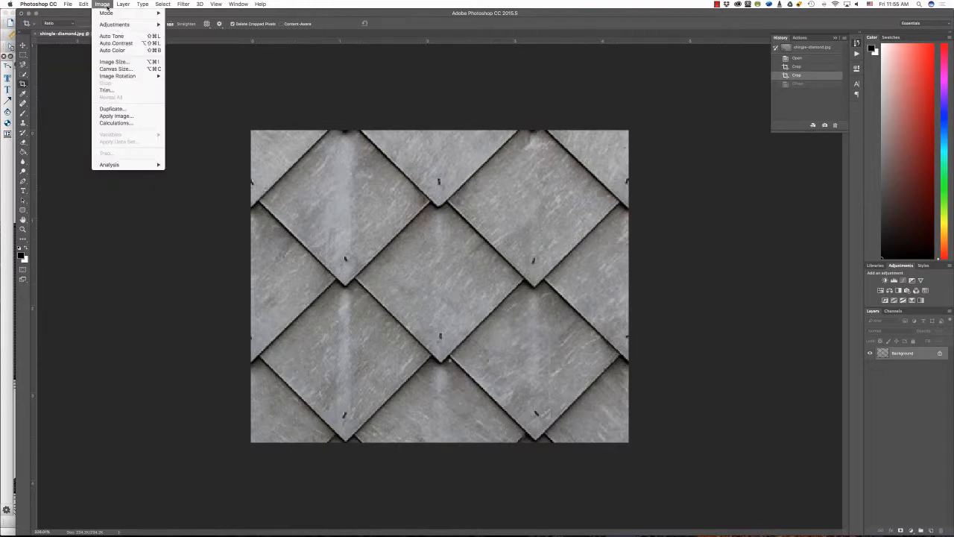
left_click(113, 62)
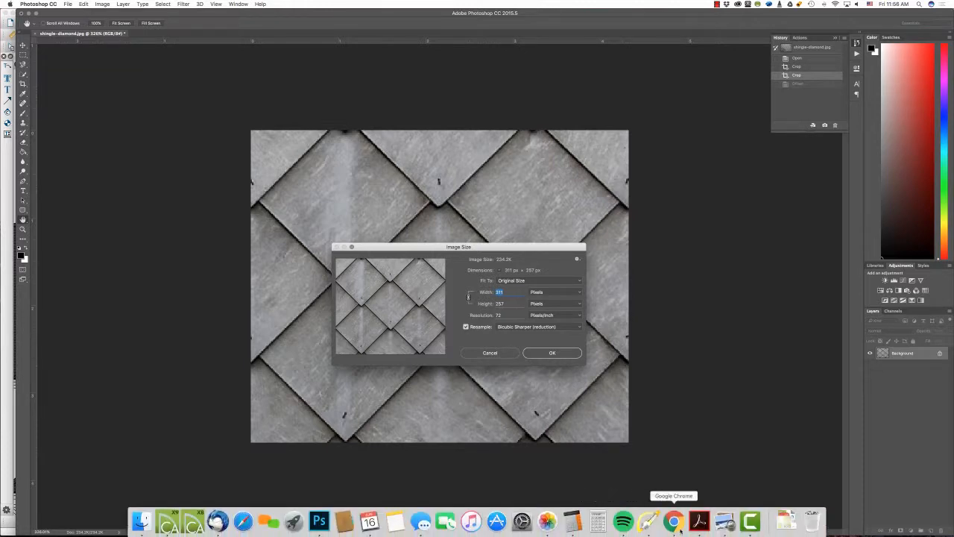
left_click(575, 521)
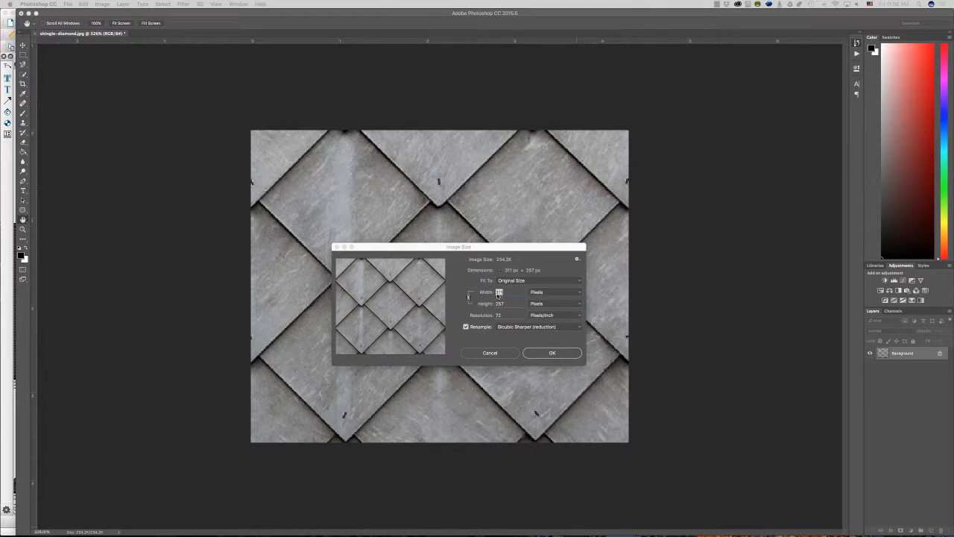
left_click(502, 354)
- Apply the Offset filter with +155 pixels horizontal, +128 pixels vertical and Wrap Around for undefined areas
left_click(182, 3)
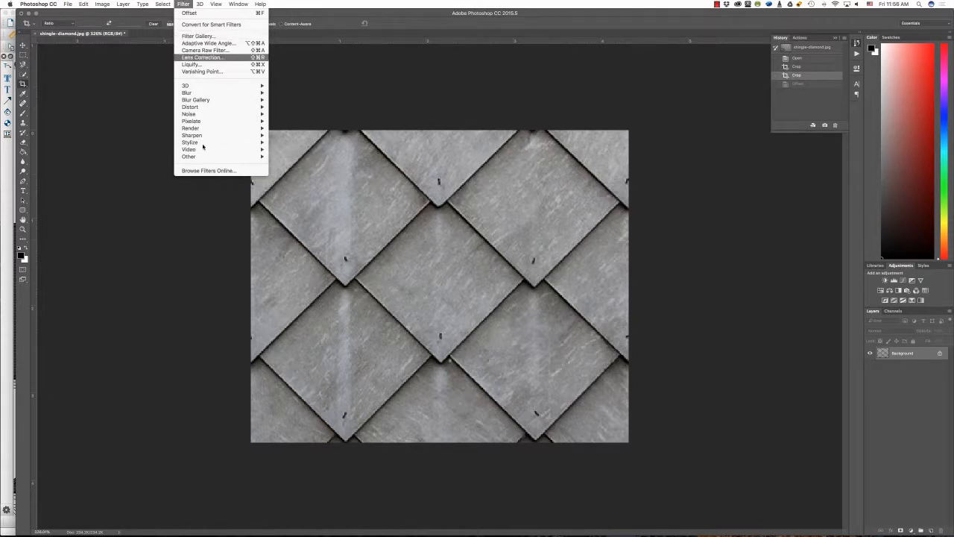
mouse_move(205, 157)
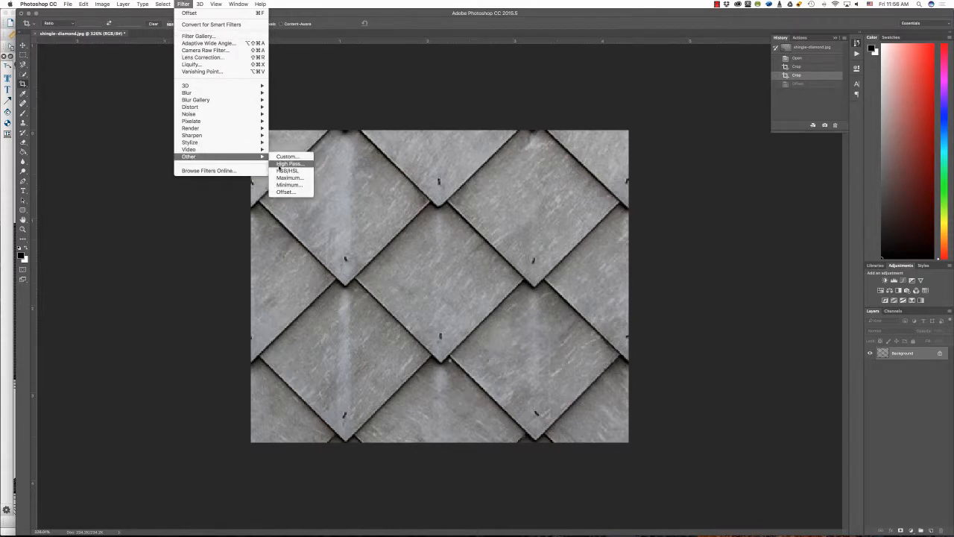
left_click(285, 192)
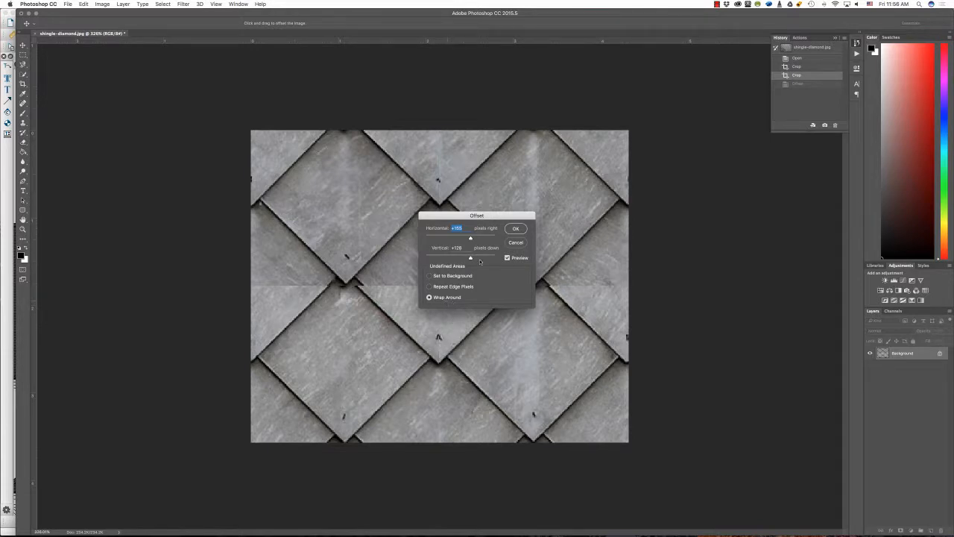
left_click(515, 229)
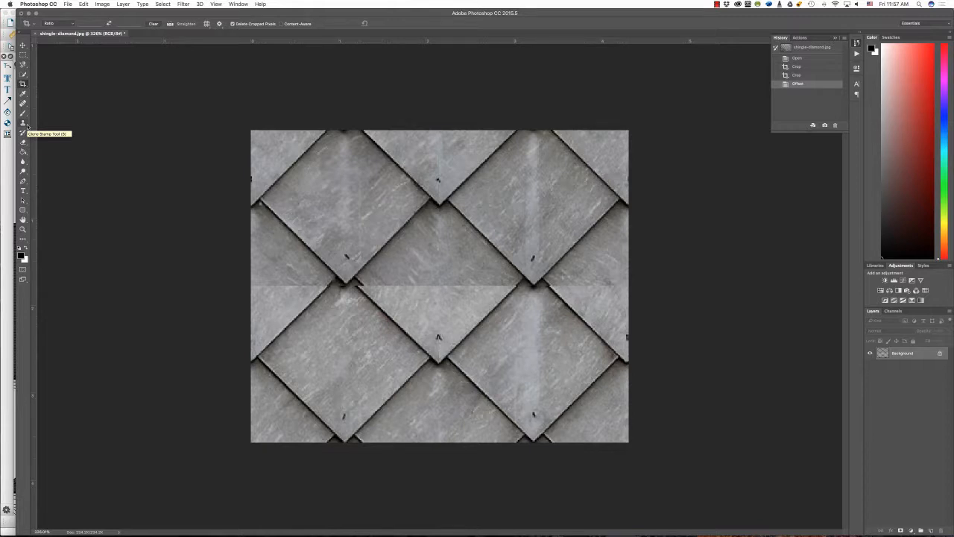
- Spot-heal the vertical seam on the upper middle shingle and clone clean stone over the nail below it
left_click(23, 103)
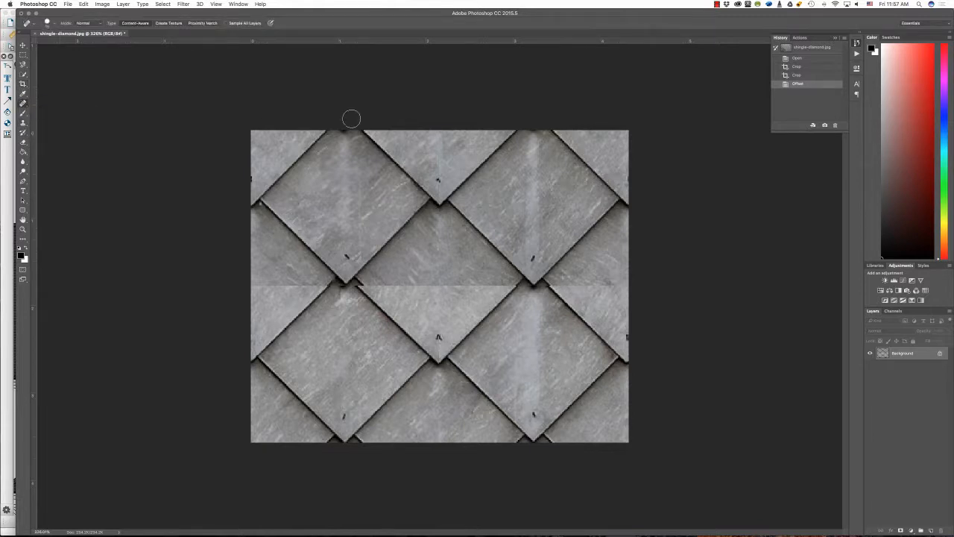
left_click_drag(437, 141, 439, 161)
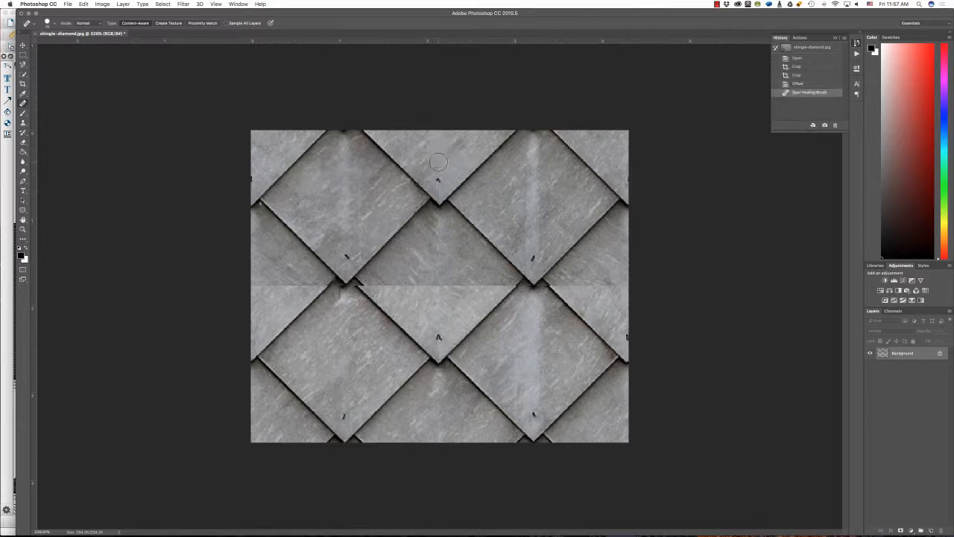
left_click(23, 124)
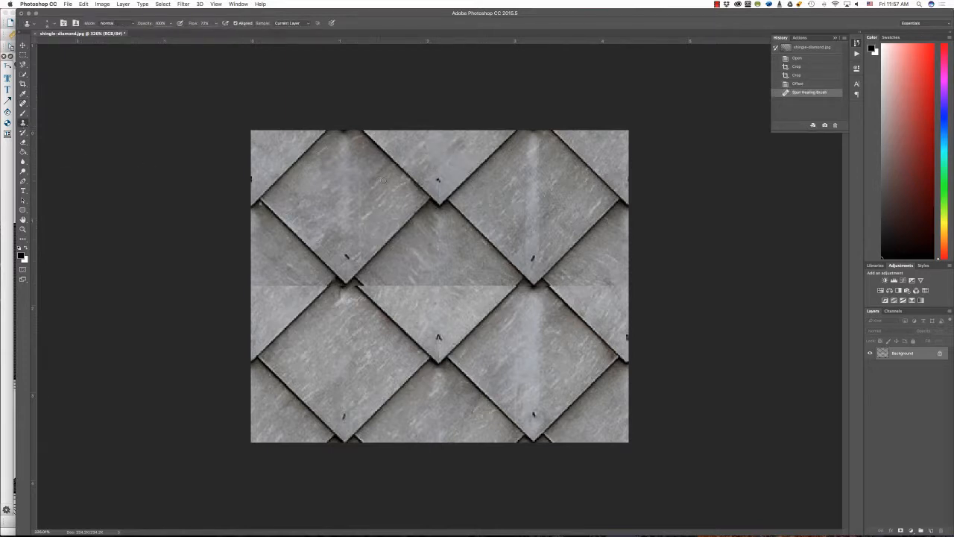
scroll(448, 180, "up", 5, "alt")
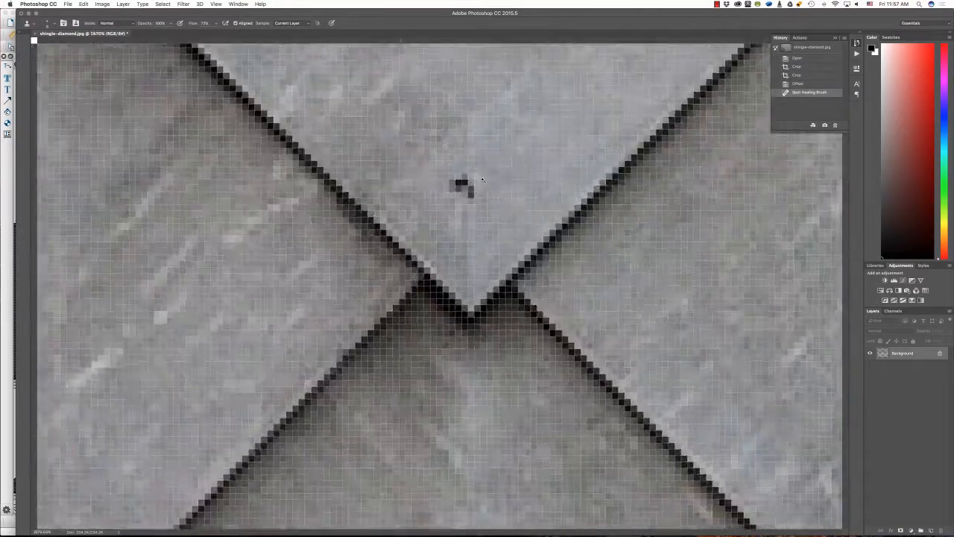
scroll(482, 180, "up", 2, "alt")
left_click(427, 140, "alt")
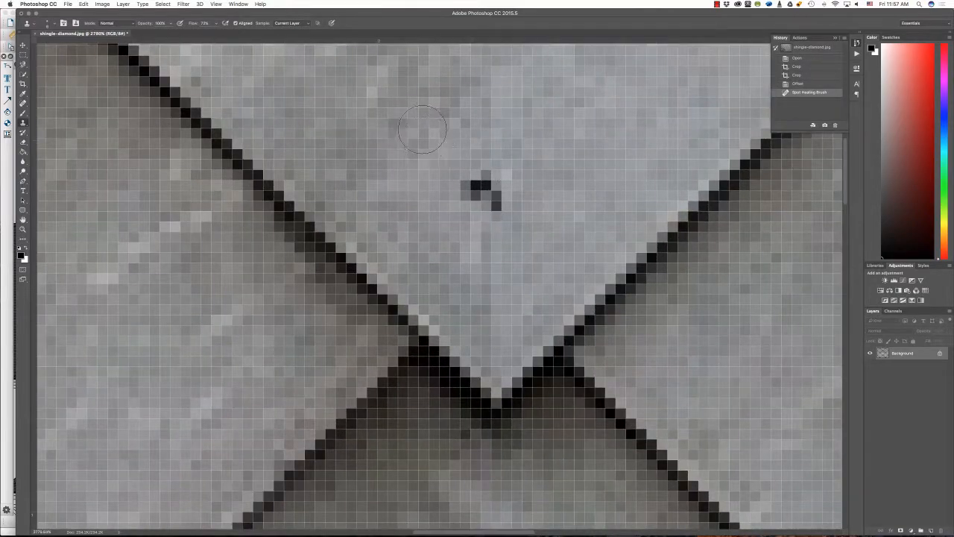
left_click(484, 193)
- Clone out the nails near the tips of the two full shingles in the upper row
left_click_drag(486, 220, 417, 221, "super")
left_click_drag(463, 194, 561, 177, "super")
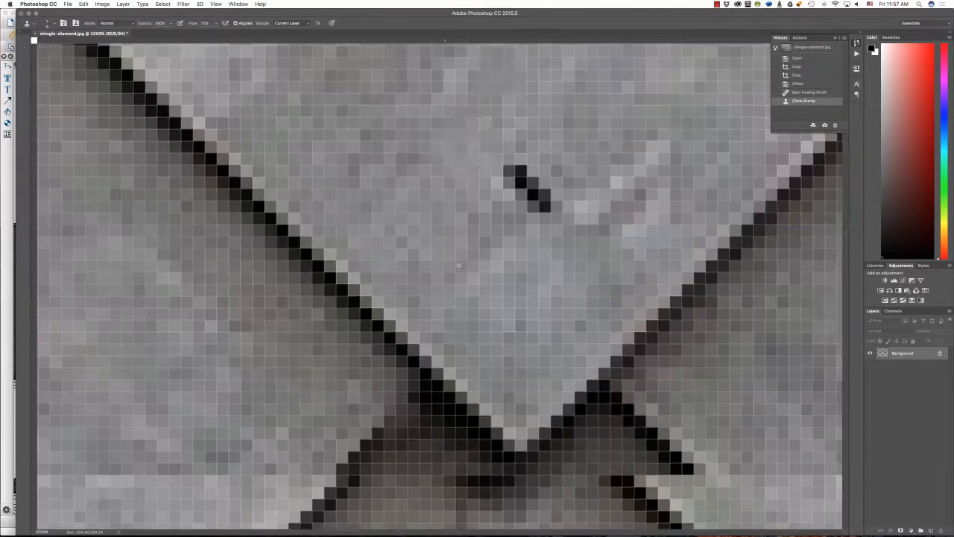
left_click(526, 188)
scroll(531, 172, "down", 10, "alt")
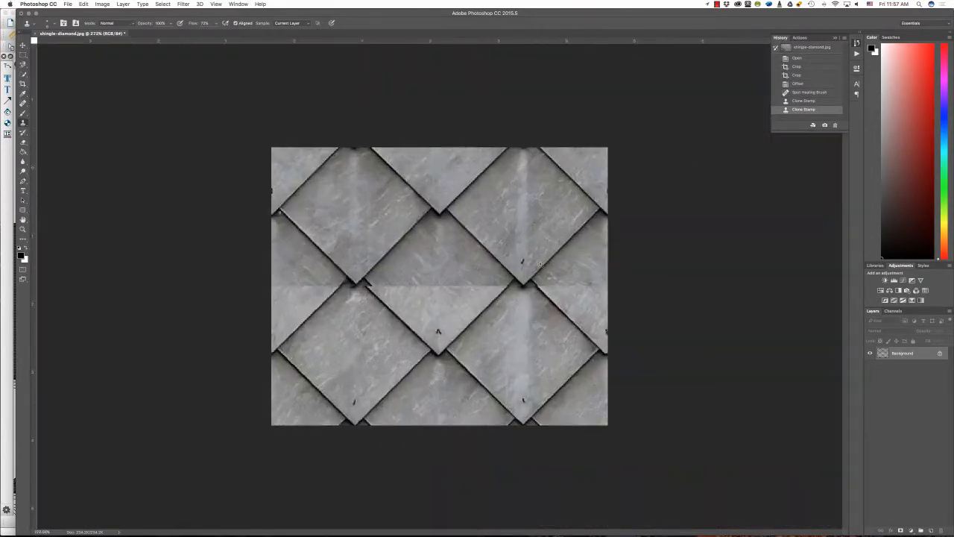
scroll(537, 255, "up", 6, "alt")
left_click(452, 231, "alt")
left_click(473, 271)
- Clone out the nails on the middle shingle below the seam, the two lower full shingles and the shingle cut by the right image edge
scroll(473, 272, "down", 6, "alt")
scroll(437, 335, "up", 6, "alt")
left_click_drag(422, 270, 449, 298)
scroll(449, 298, "down", 7, "alt")
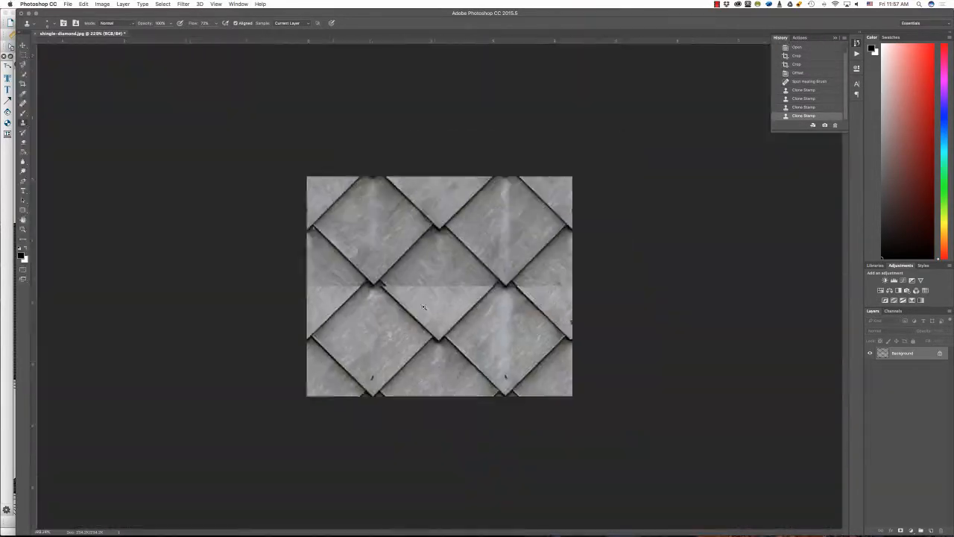
scroll(376, 387, "up", 6, "alt")
left_click(388, 344)
scroll(389, 345, "down", 8, "alt")
scroll(471, 327, "up", 7, "alt")
left_click(456, 327)
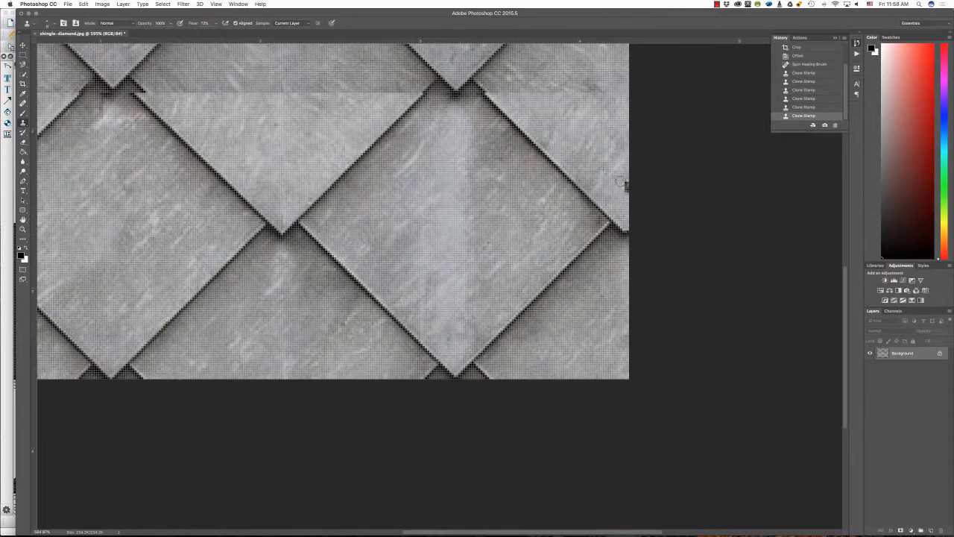
left_click(621, 183)
scroll(625, 192, "down", 3, "alt")
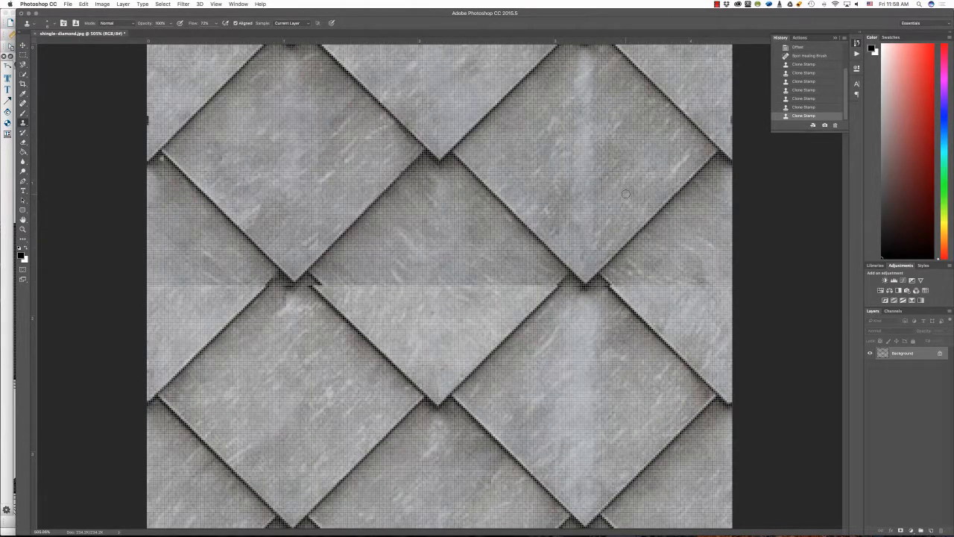
- Collapse the history and clone clean edge lines over the broken seam at the left shingle junction to reconnect both dark edges
left_click(855, 44)
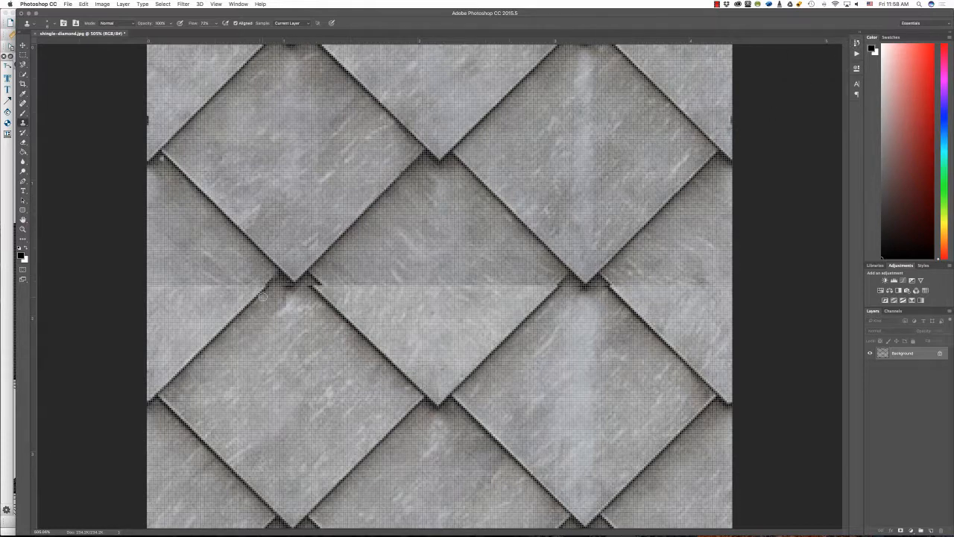
scroll(255, 289, "up", 10, "alt")
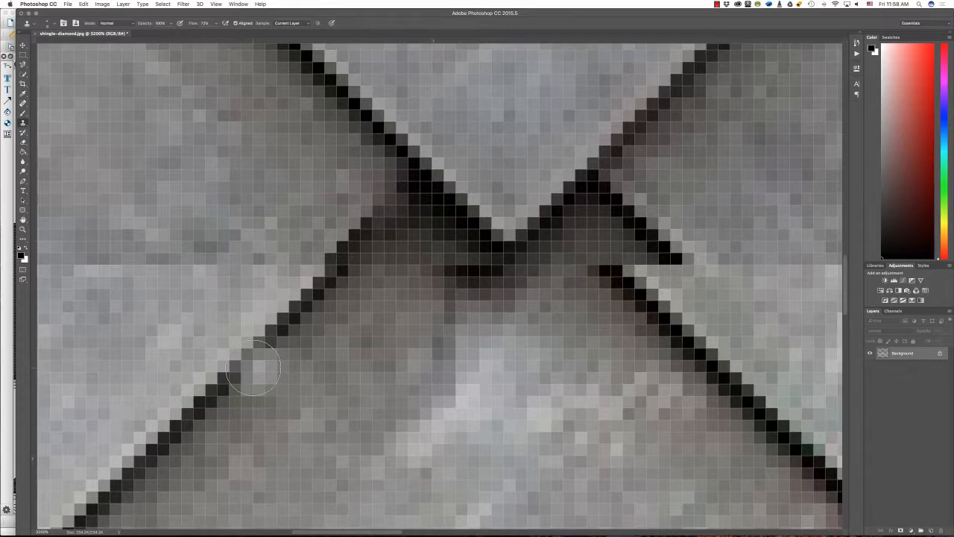
left_click(231, 379, "alt")
left_click_drag(324, 288, 409, 217)
left_click_drag(420, 269, 486, 292)
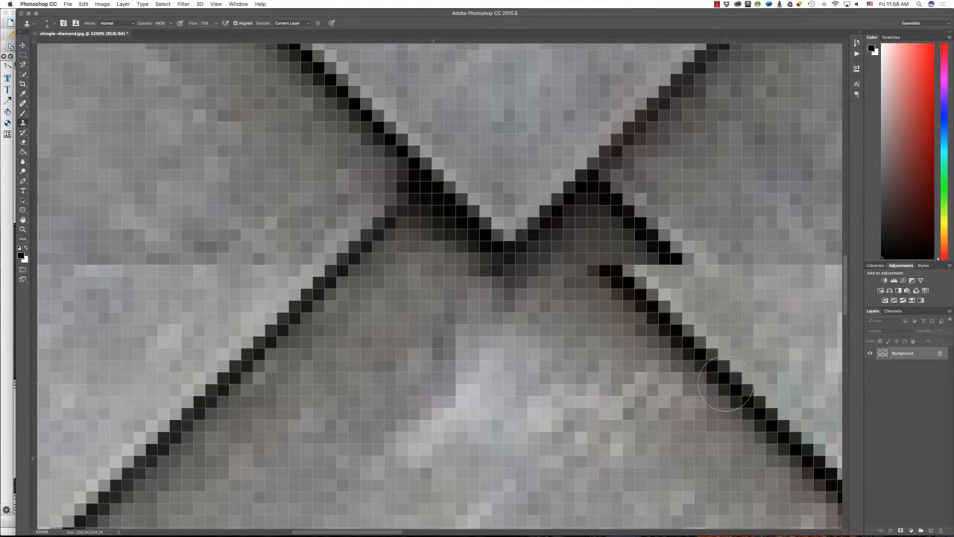
left_click(781, 426, "alt")
mouse_move(646, 306)
left_mouse_down()
mouse_move(586, 245)
mouse_move(626, 254)
mouse_move(589, 203)
mouse_move(539, 286)
left_mouse_up()
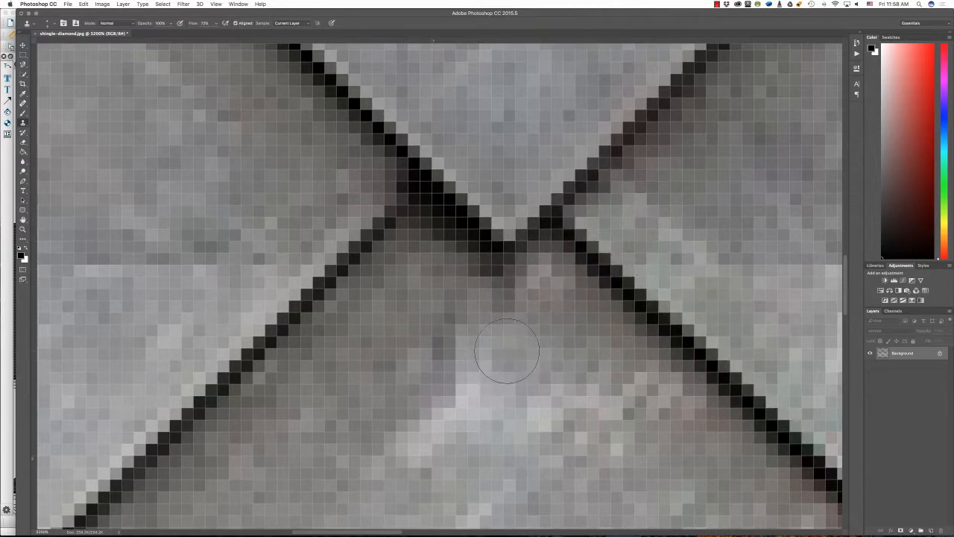
- Rebuild the dark shingle edges and shadow at the right junction along the seam with the Clone Stamp
key("super+0")
scroll(583, 293, "up", 5, "alt")
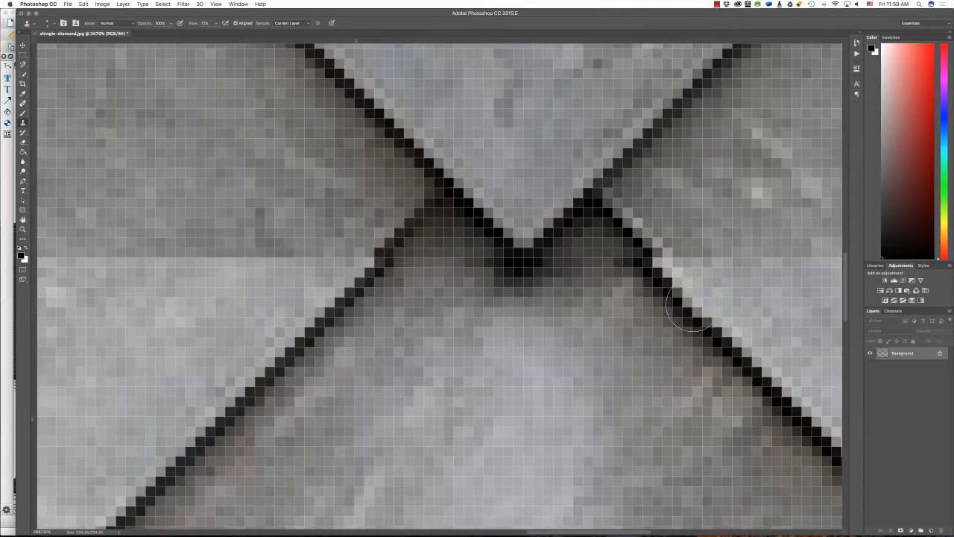
mouse_move(596, 275)
left_mouse_down()
mouse_move(508, 251)
mouse_move(473, 269)
left_mouse_up()
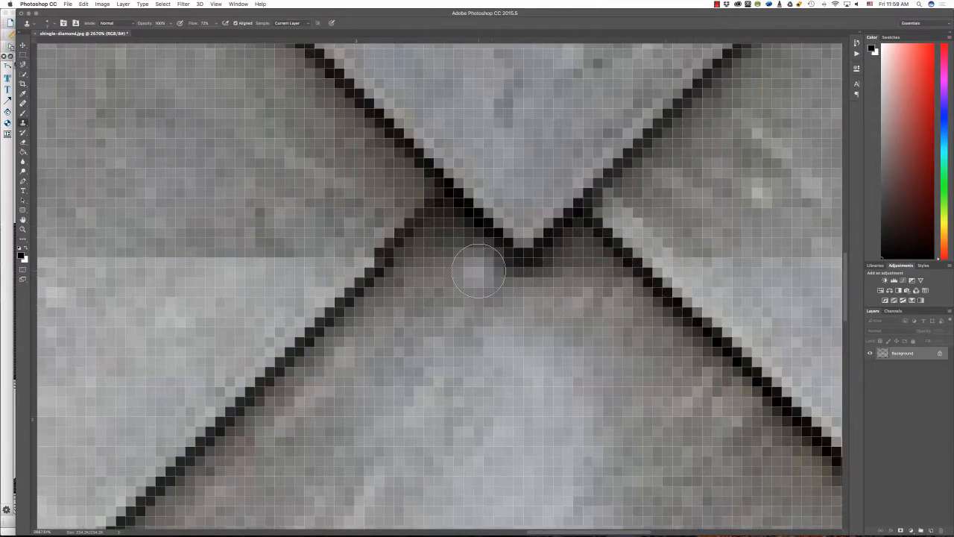
left_click_drag(466, 223, 473, 244)
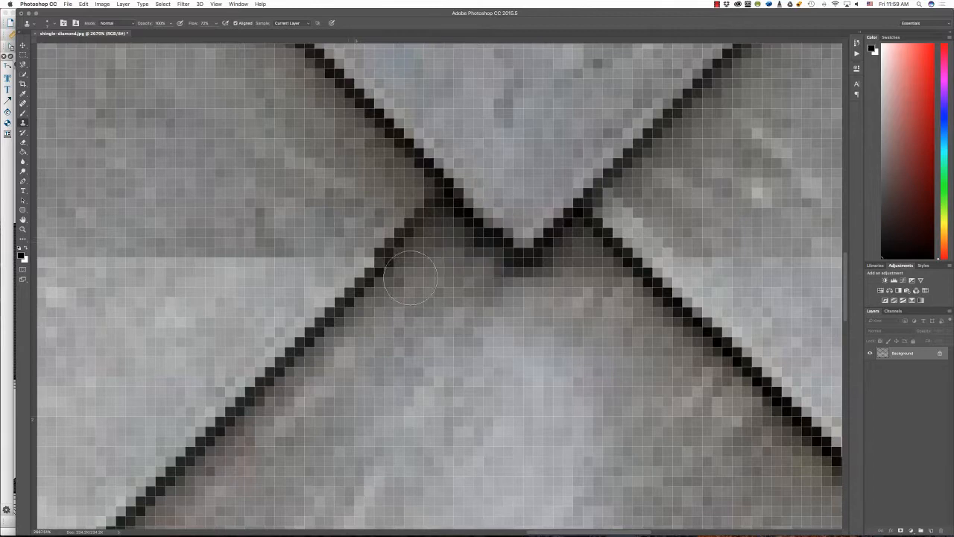
left_click(310, 329, "alt")
left_click_drag(372, 268, 441, 207)
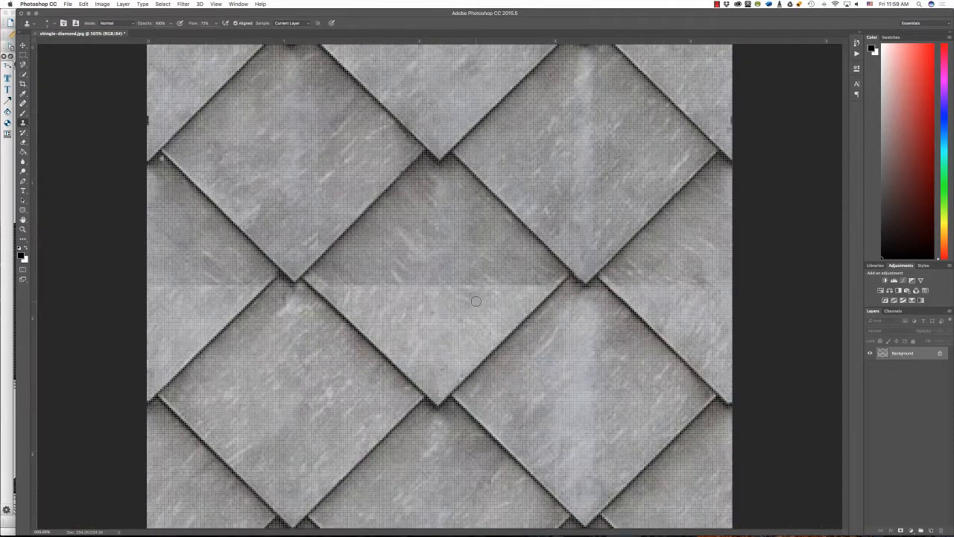
- Heal the horizontal seam across the middle shingle and the two side shingles with the Spot Healing Brush set to Content-Aware
key("super+0")
left_click(21, 105)
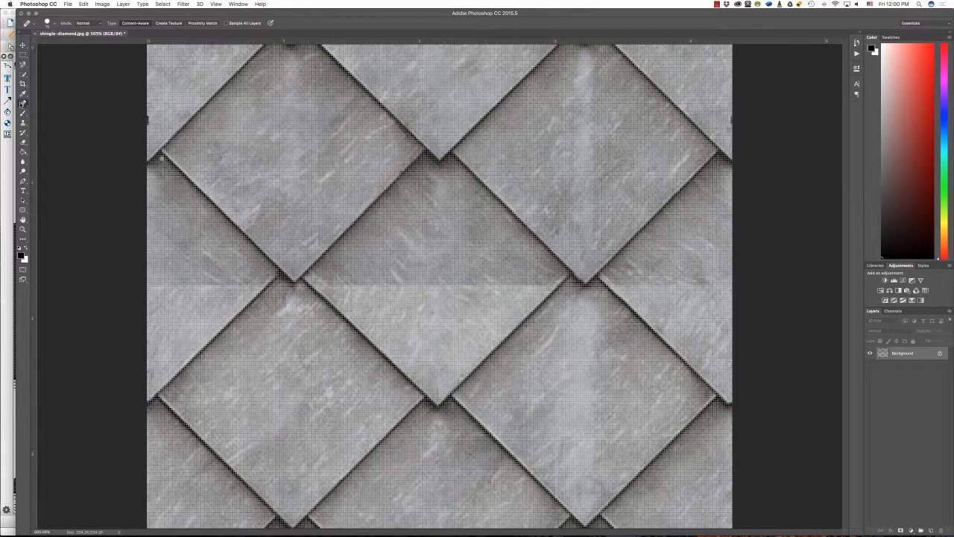
left_click(26, 105)
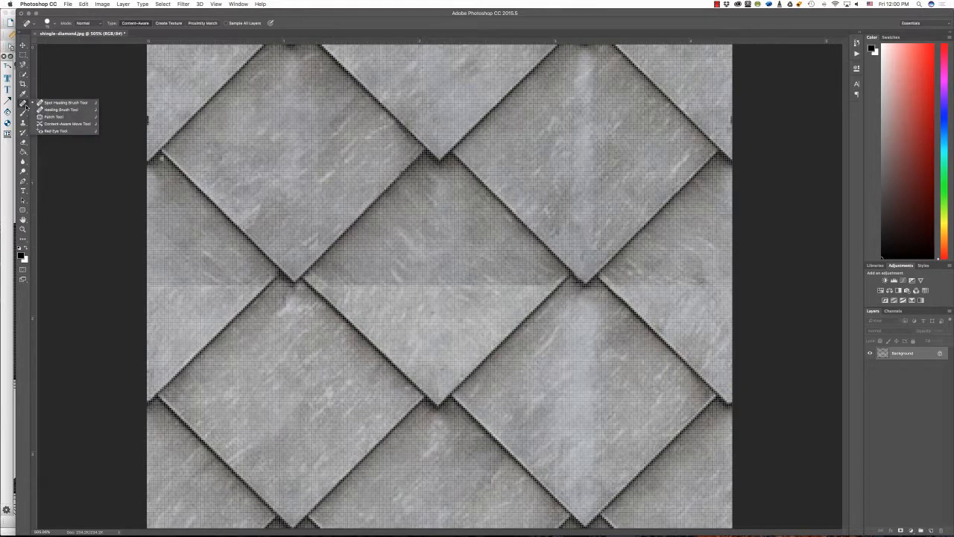
left_click(65, 102)
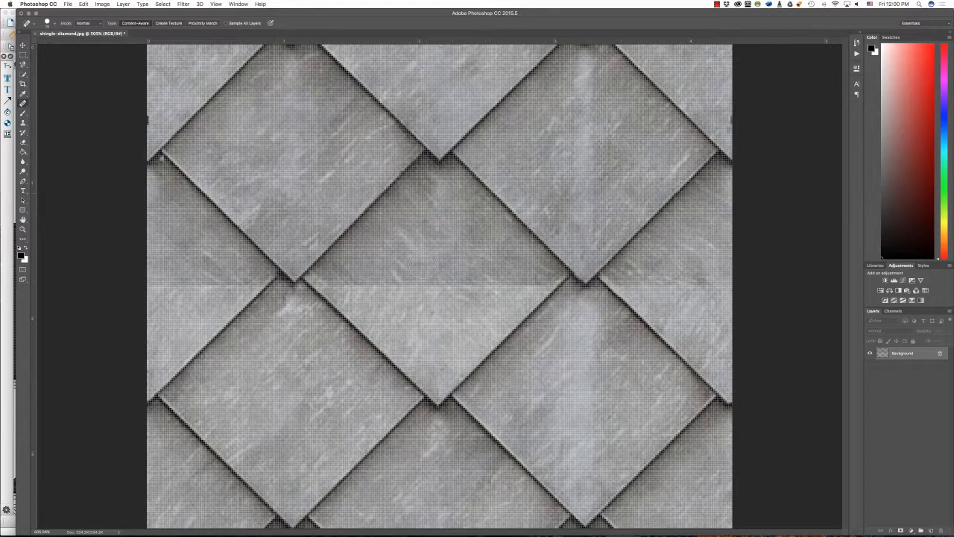
left_click_drag(479, 279, 327, 280)
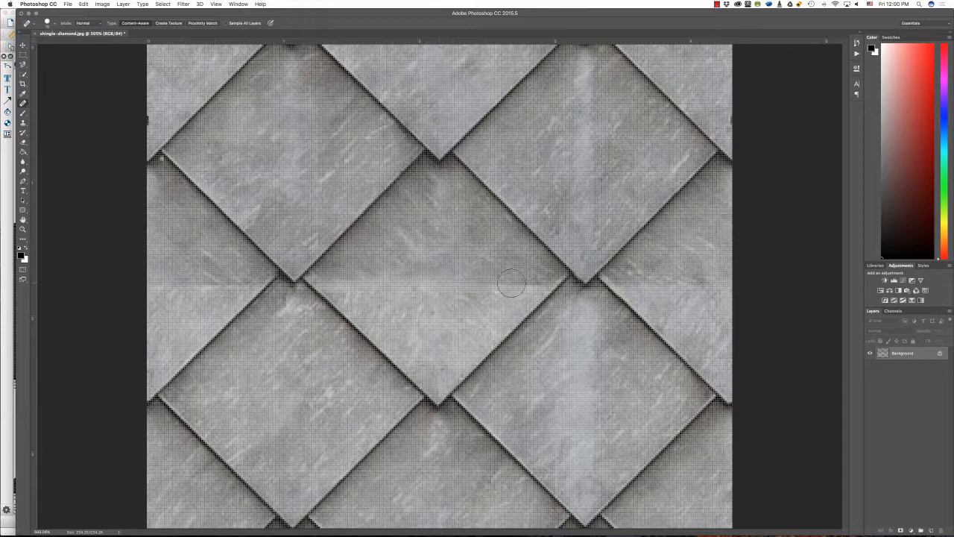
left_click_drag(617, 284, 732, 284)
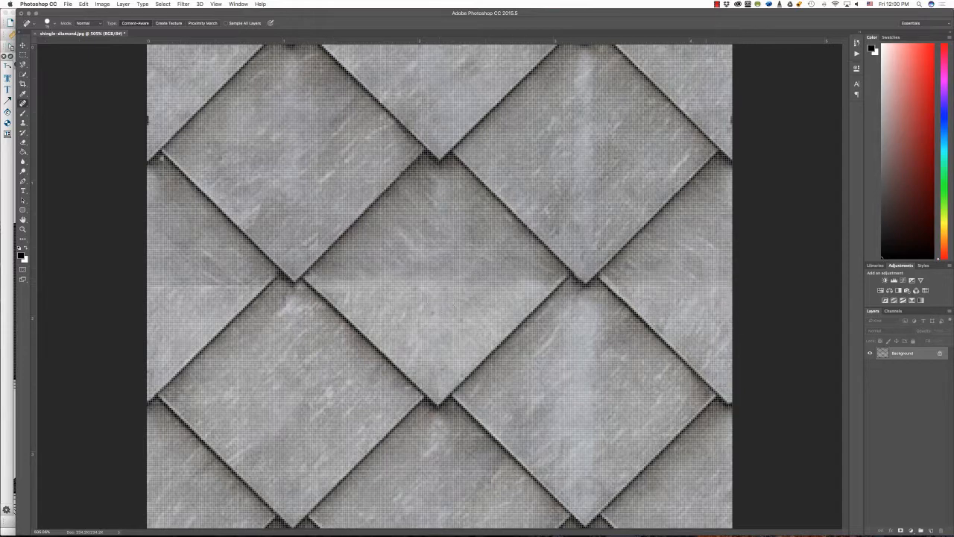
mouse_move(516, 262)
left_mouse_down()
mouse_move(447, 294)
mouse_move(339, 284)
left_mouse_up()
left_click_drag(255, 285, 166, 285)
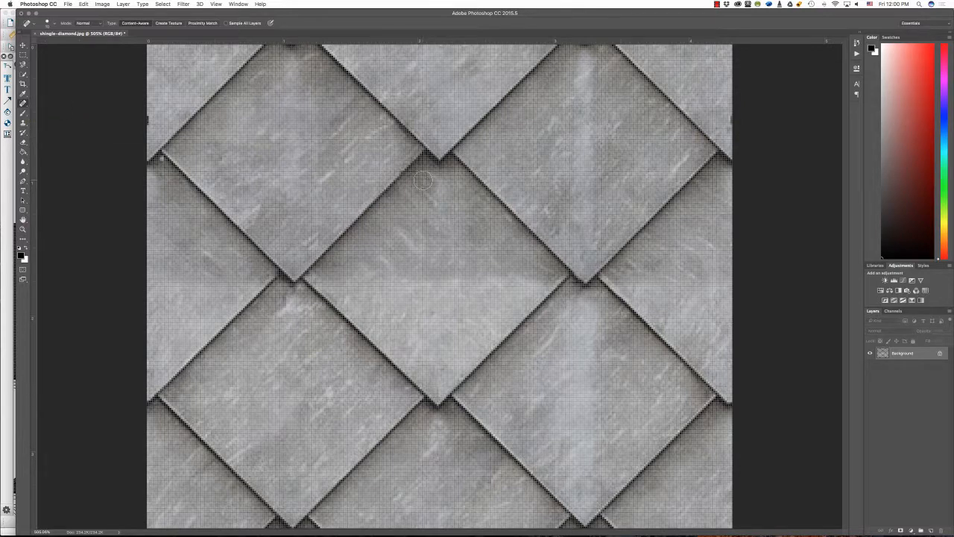
- Heal the remaining tonal differences on the full middle shingle and the shingles cut by the left and right image edges
mouse_move(421, 177)
left_mouse_down()
mouse_move(328, 275)
mouse_move(446, 180)
mouse_move(344, 293)
mouse_move(328, 284)
mouse_move(351, 300)
mouse_move(456, 199)
mouse_move(447, 179)
mouse_move(440, 246)
mouse_move(358, 313)
mouse_move(471, 354)
mouse_move(418, 374)
left_mouse_up()
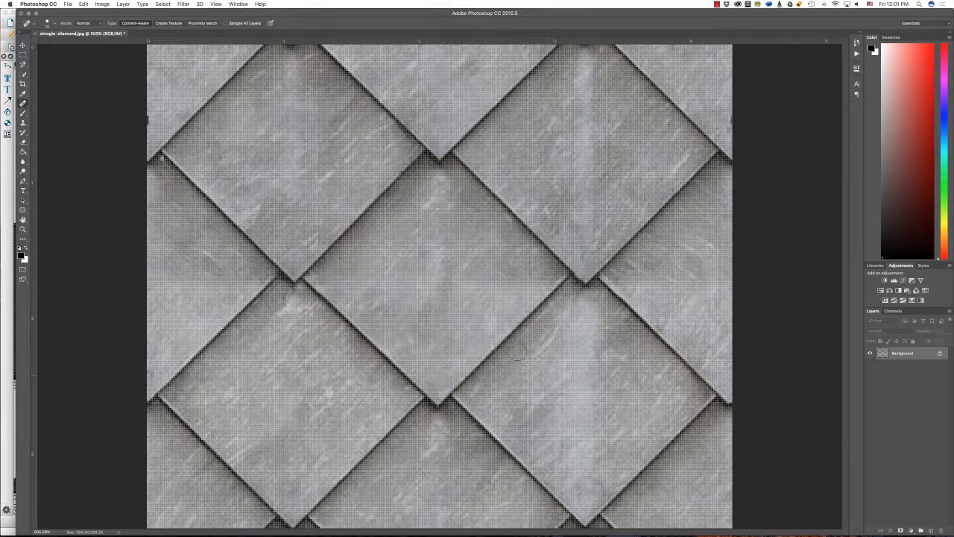
mouse_move(347, 286)
left_mouse_down()
mouse_move(425, 259)
mouse_move(526, 279)
left_mouse_up()
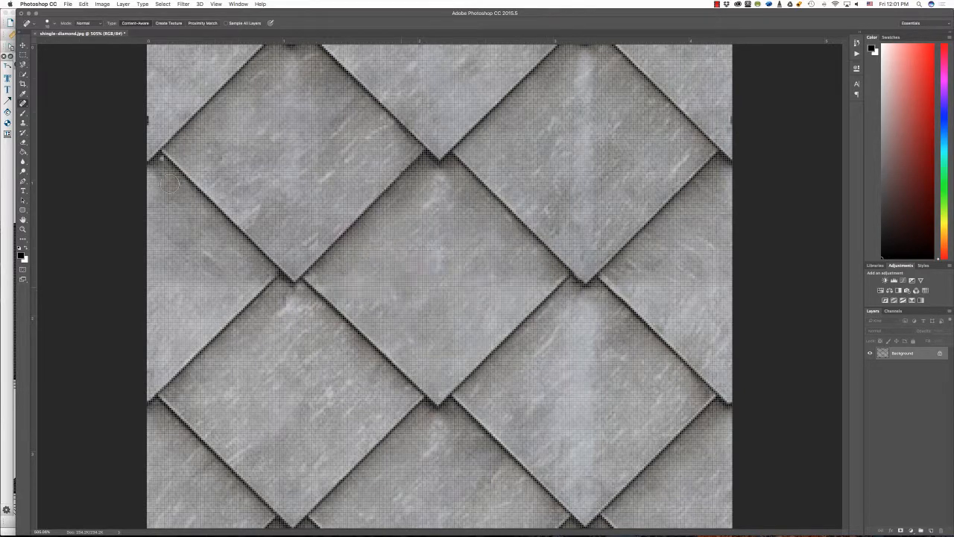
left_click_drag(251, 278, 158, 306)
left_click_drag(159, 194, 250, 275)
mouse_move(170, 328)
left_mouse_down()
mouse_move(157, 182)
mouse_move(194, 384)
mouse_move(224, 239)
mouse_move(239, 247)
left_mouse_up()
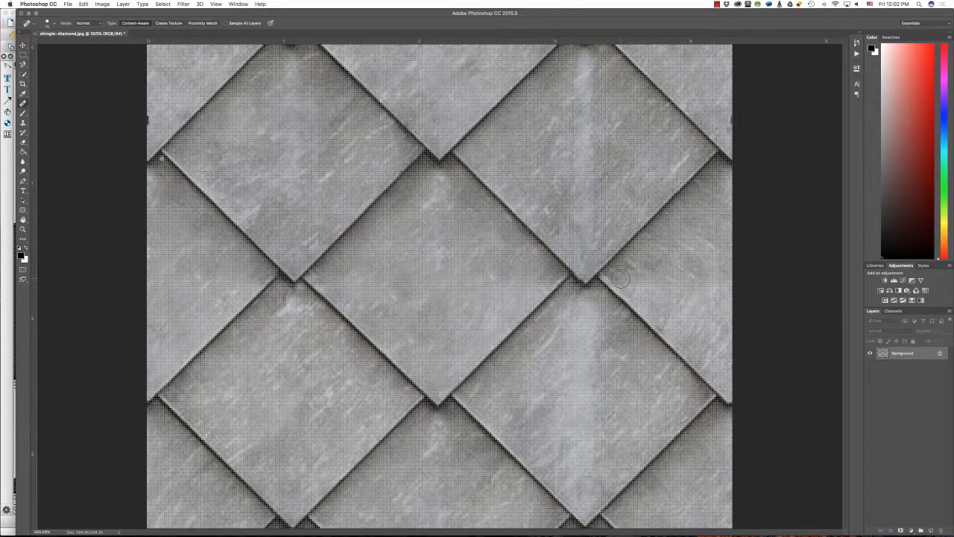
mouse_move(620, 278)
left_mouse_down()
mouse_move(641, 328)
mouse_move(675, 175)
mouse_move(656, 314)
mouse_move(675, 290)
mouse_move(786, 332)
left_mouse_up()
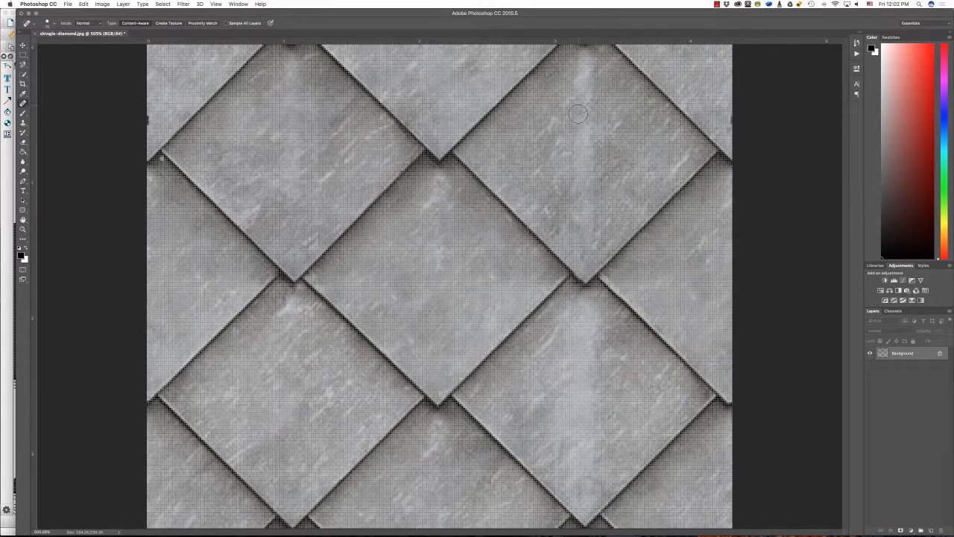
- Heal away the light vertical band running through the upper and lower full shingles in the right column
left_click(609, 76)
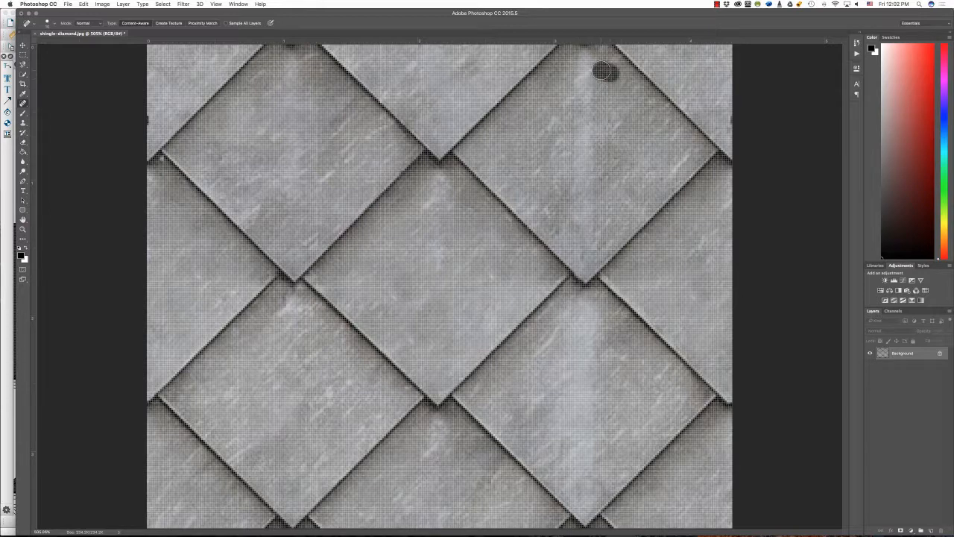
mouse_move(610, 104)
left_mouse_down()
mouse_move(587, 61)
mouse_move(541, 112)
mouse_move(583, 84)
mouse_move(597, 104)
mouse_move(589, 95)
mouse_move(537, 148)
mouse_move(593, 167)
mouse_move(600, 203)
mouse_move(583, 269)
mouse_move(560, 179)
mouse_move(611, 111)
mouse_move(608, 239)
mouse_move(597, 261)
left_mouse_up()
mouse_move(587, 306)
left_mouse_down()
mouse_move(565, 477)
mouse_move(637, 437)
left_mouse_up()
mouse_move(573, 434)
left_mouse_down()
mouse_move(579, 313)
mouse_move(622, 456)
left_mouse_up()
- Enlarge the healing brush and even out the upper-left, lower-left and lower-right full shingles and the bottom middle shingle
key("bracketright")
key("bracketright")
key("bracketright")
mouse_move(302, 95)
left_mouse_down()
mouse_move(309, 142)
mouse_move(300, 227)
left_mouse_up()
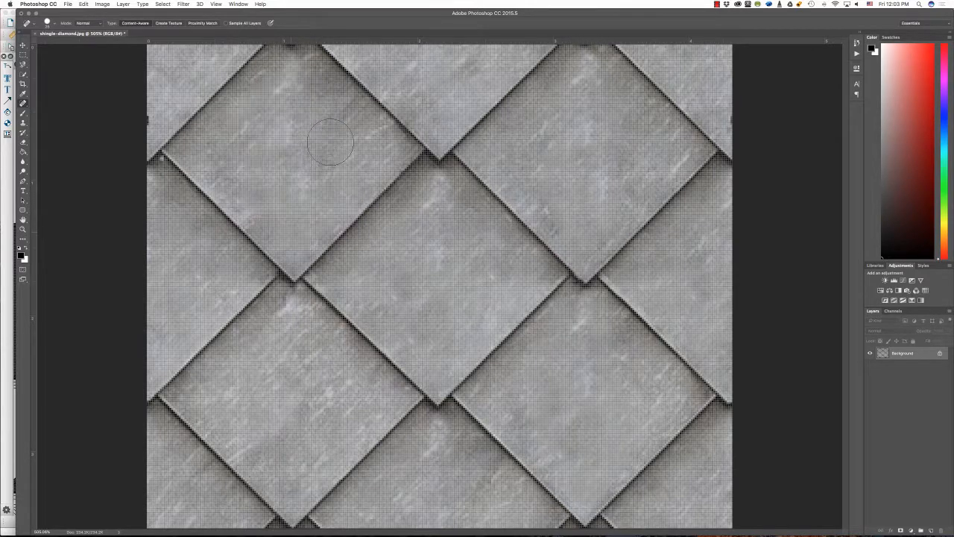
scroll(329, 142, "down", 6, "alt")
left_click_drag(352, 314, 359, 397)
left_click_drag(435, 372, 420, 396)
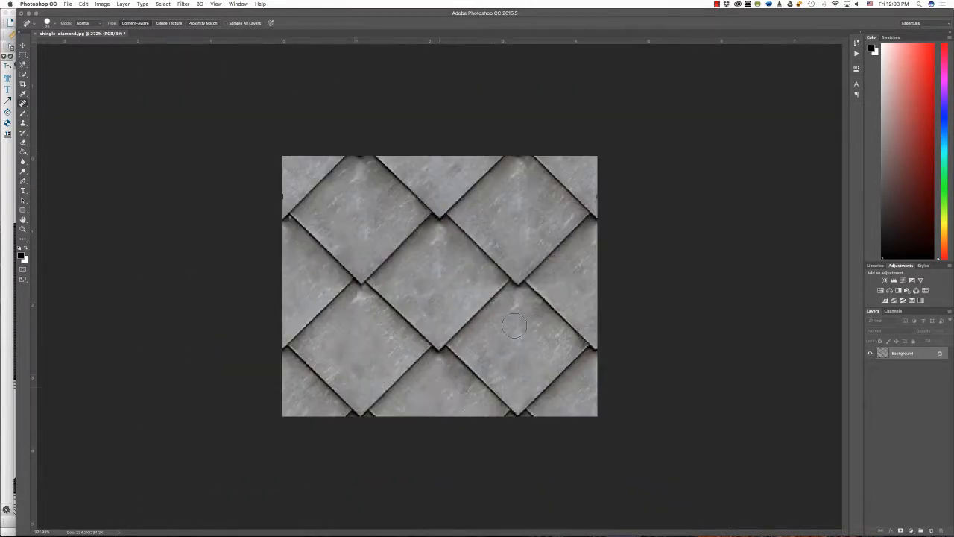
left_click_drag(515, 368, 528, 319)
- Clone out the black mark on the left image edge and the light speck under the nearby shingle junction with the Clone Stamp
left_click_drag(277, 195, 337, 194, "super")
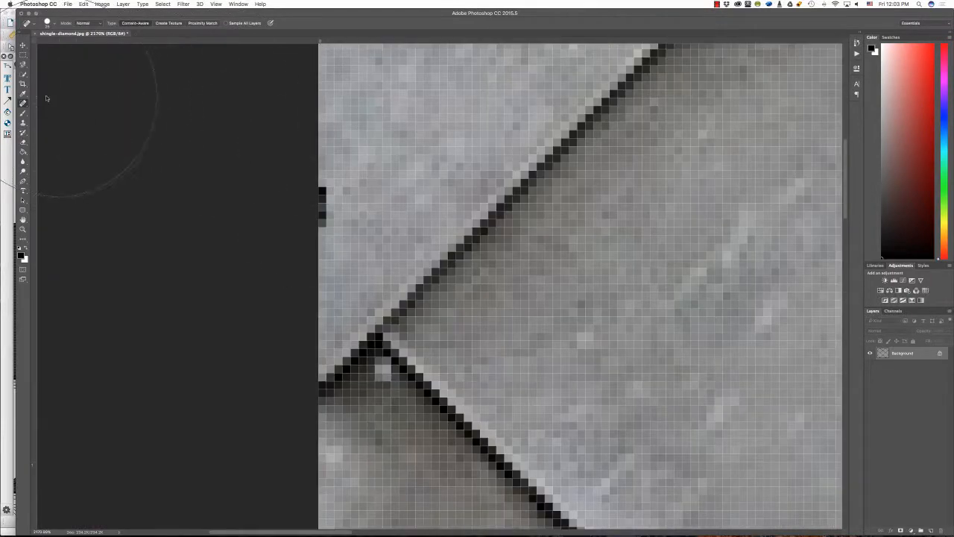
left_click(23, 123)
key("super+0")
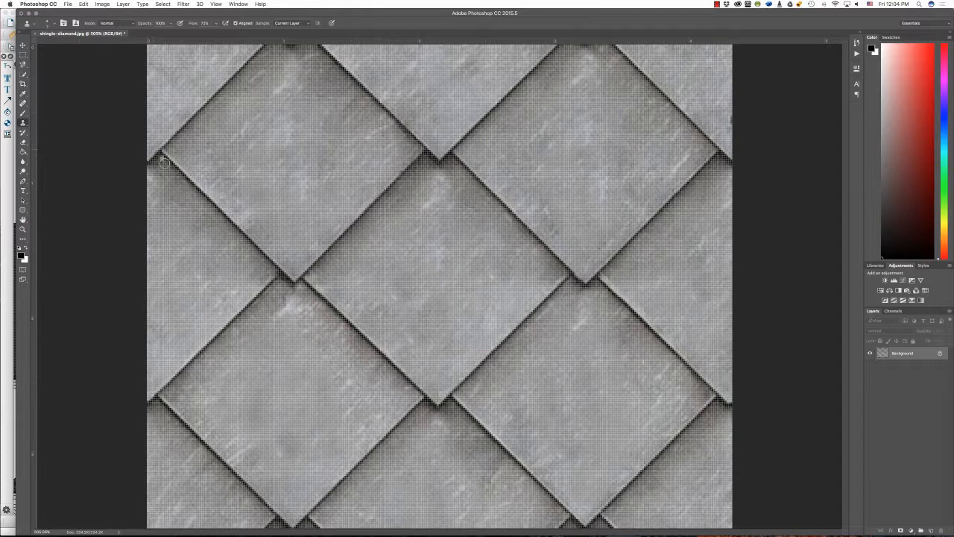
scroll(162, 160, "up", 5, "alt")
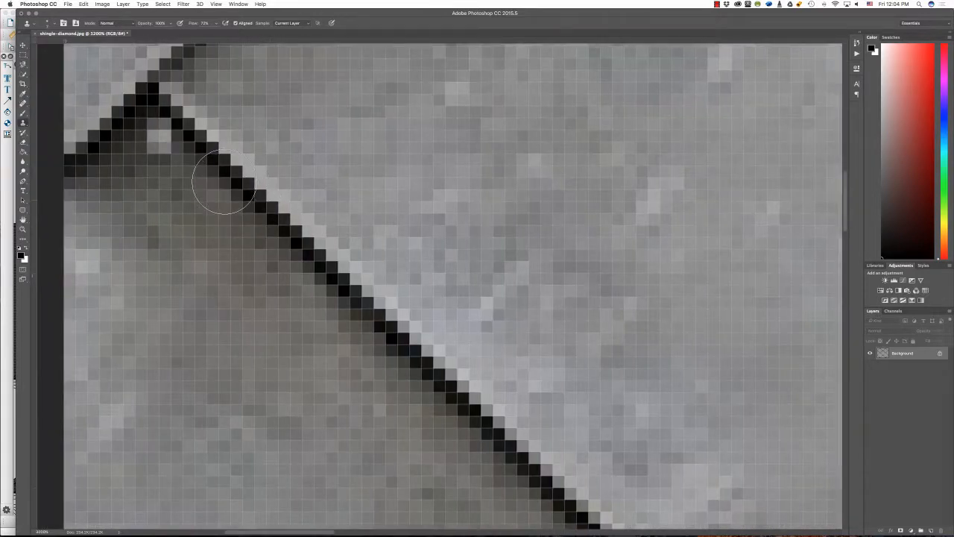
key("super+0")
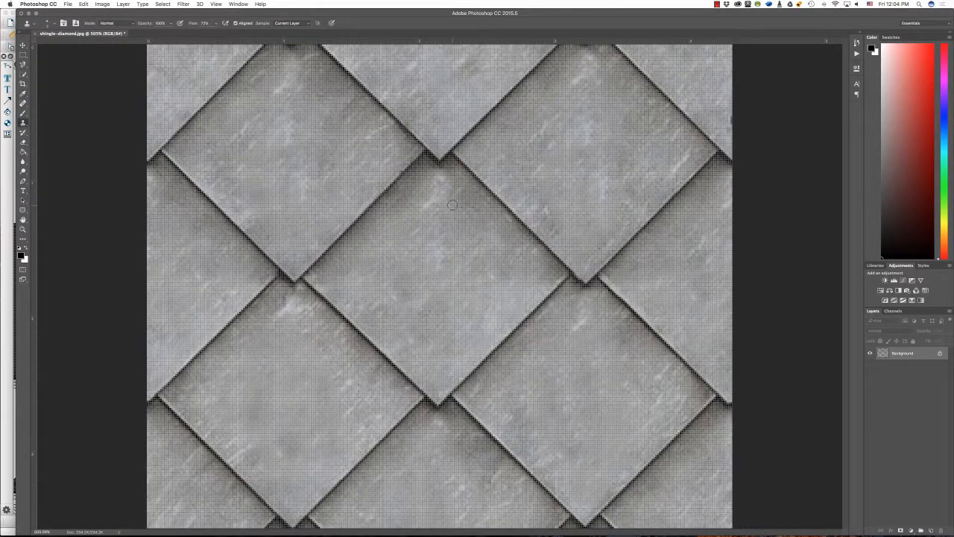
key("super+1")
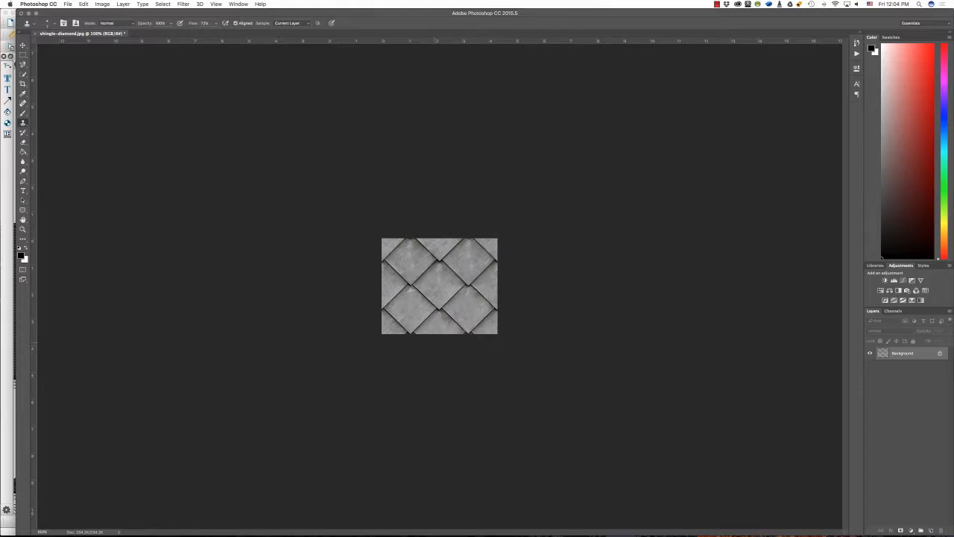
left_click(68, 4)
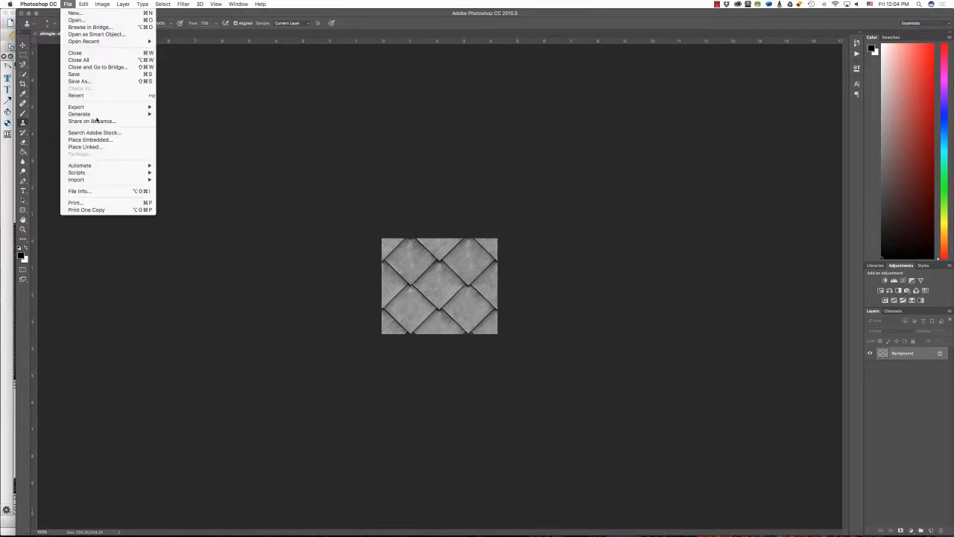
left_click(100, 74)
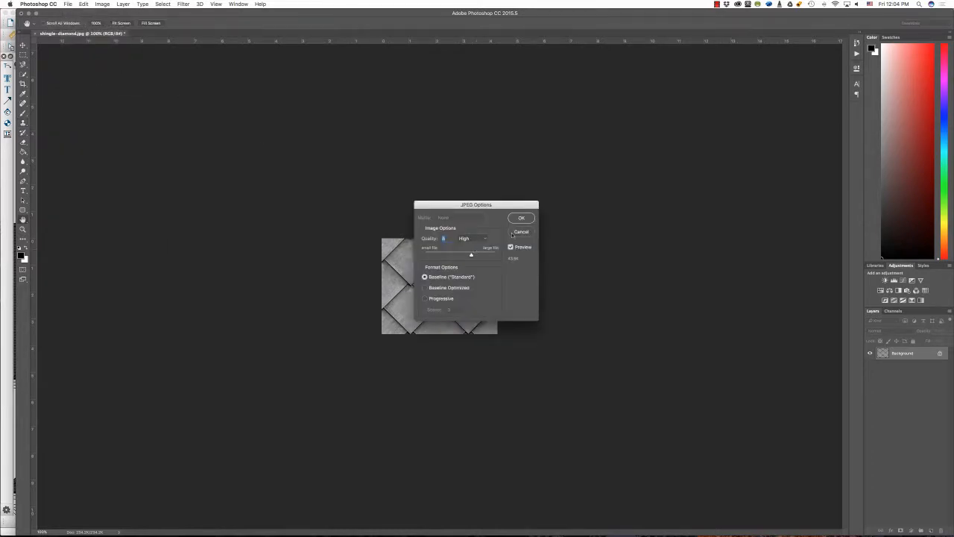
left_click(520, 232)
- Save the texture as a new JPEG named diamond-shingles.jpg in the My Textures folder, with the image quality raised
left_click(68, 4)
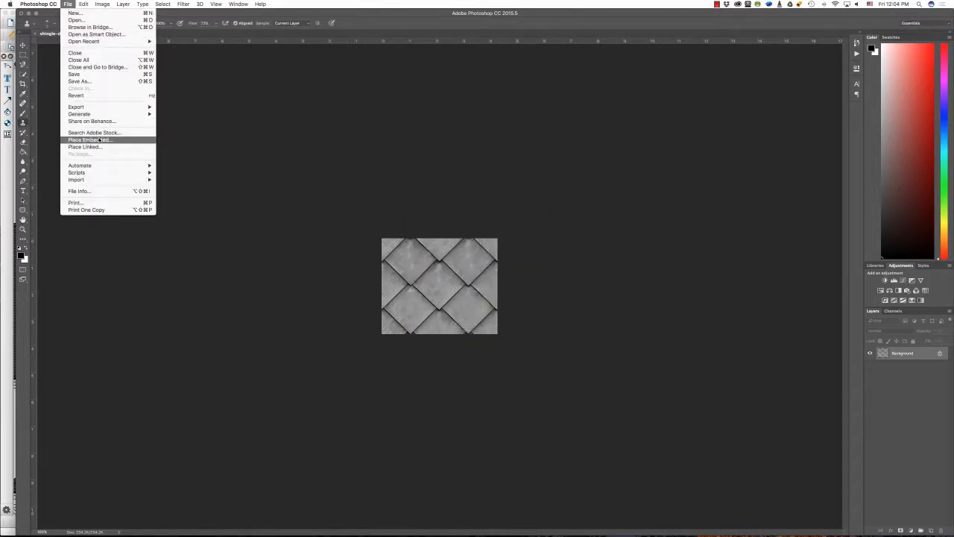
left_click(100, 80)
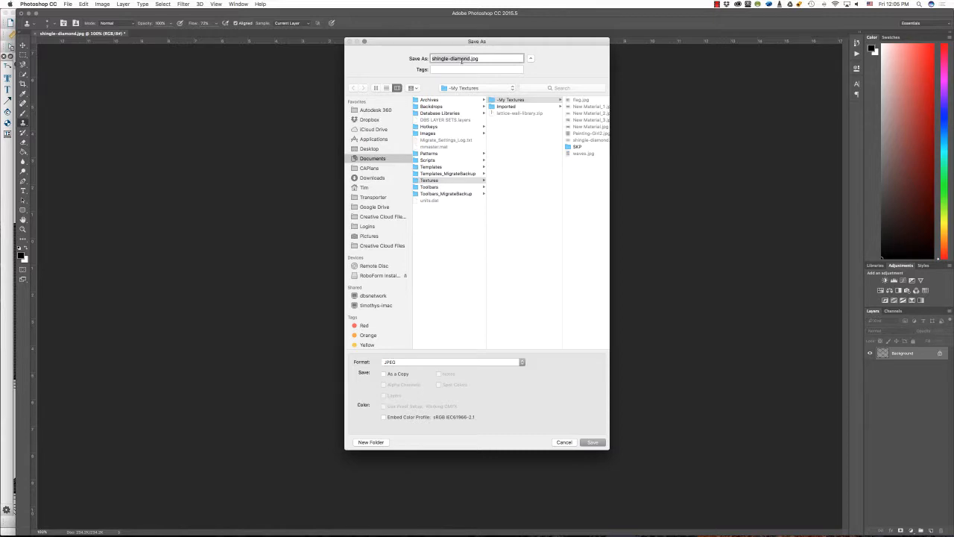
type("diamond-")
key("Return")
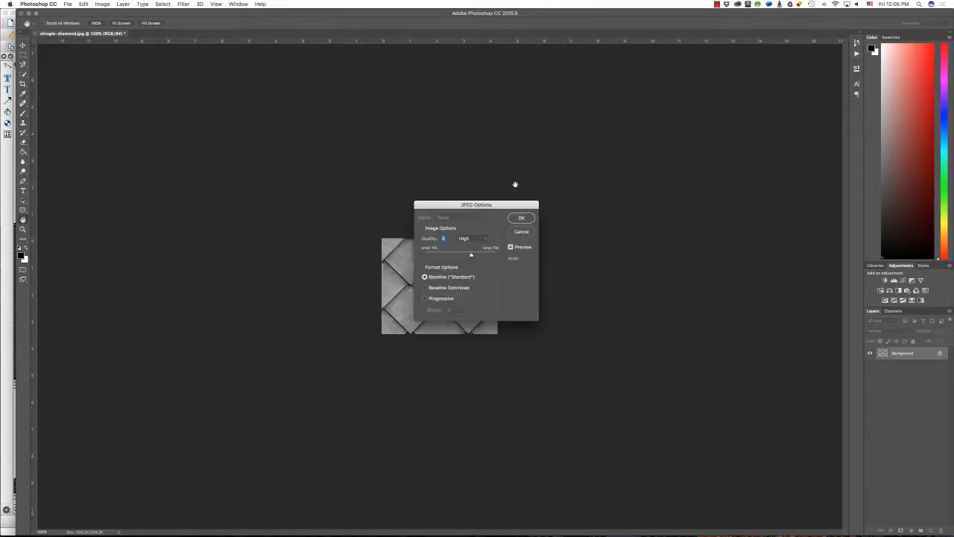
left_click(483, 256)
left_click(520, 218)
- Switch to Chief Architect and create a new blank plan
mouse_move(392, 522)
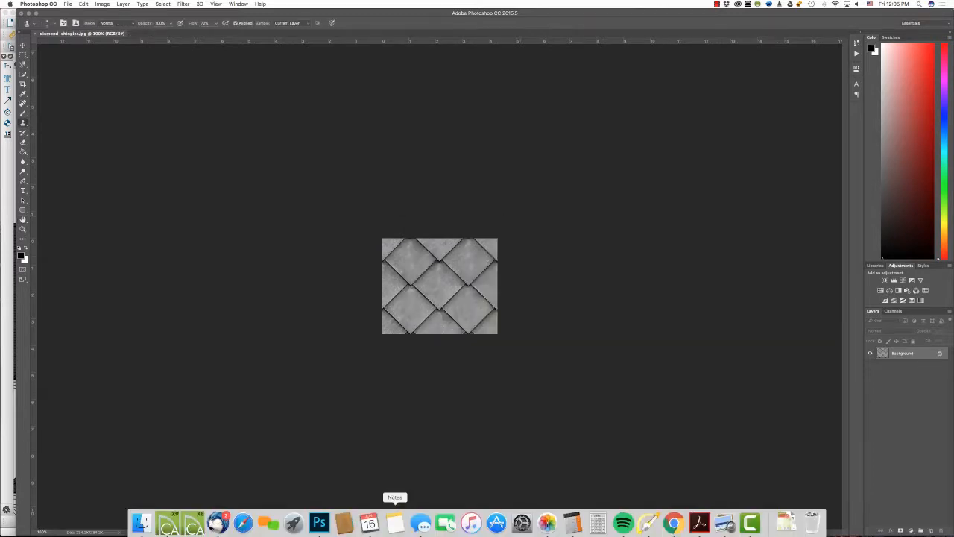
left_click(169, 522)
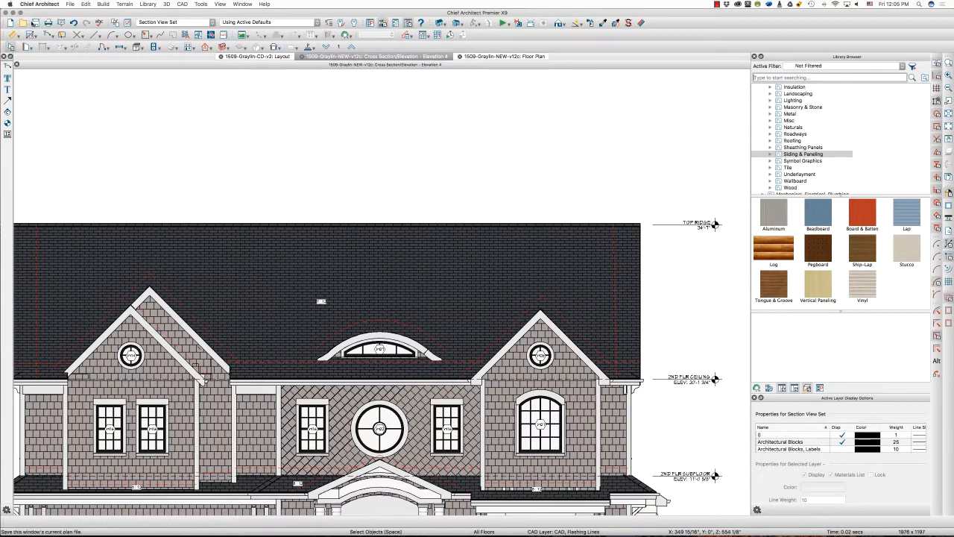
left_click(10, 23)
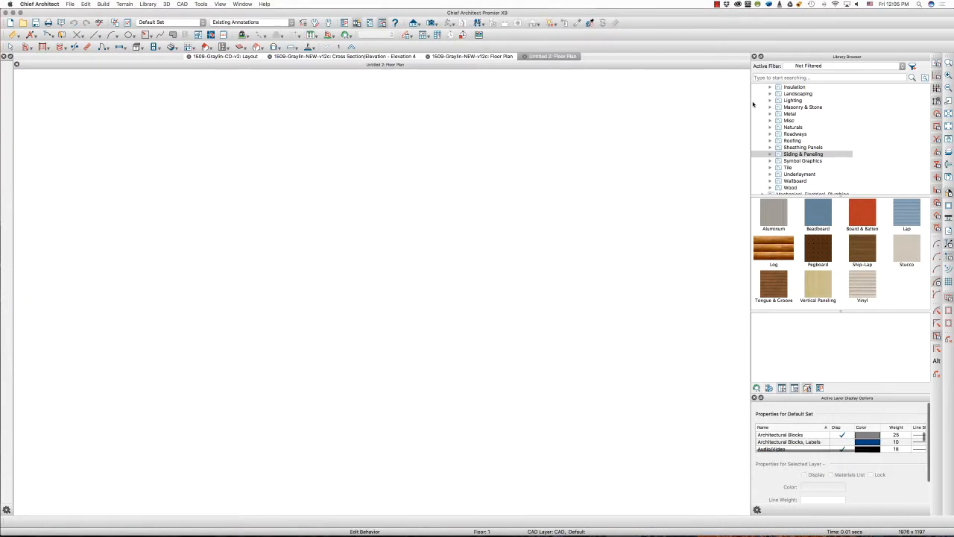
- Create a new material named Diamond Shingles in the User Catalog's Materials folder
scroll(790, 134, "up", 4)
scroll(790, 134, "up", 1)
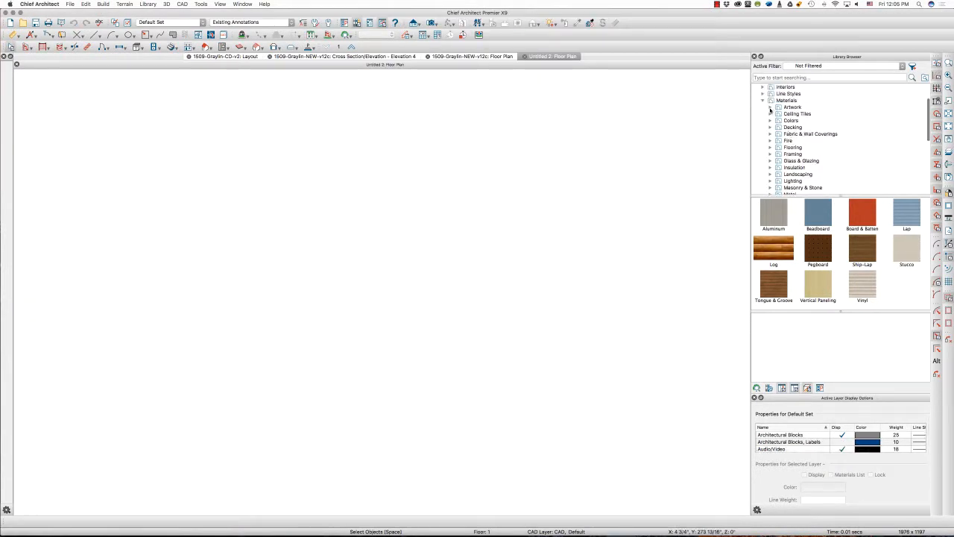
left_click(764, 100)
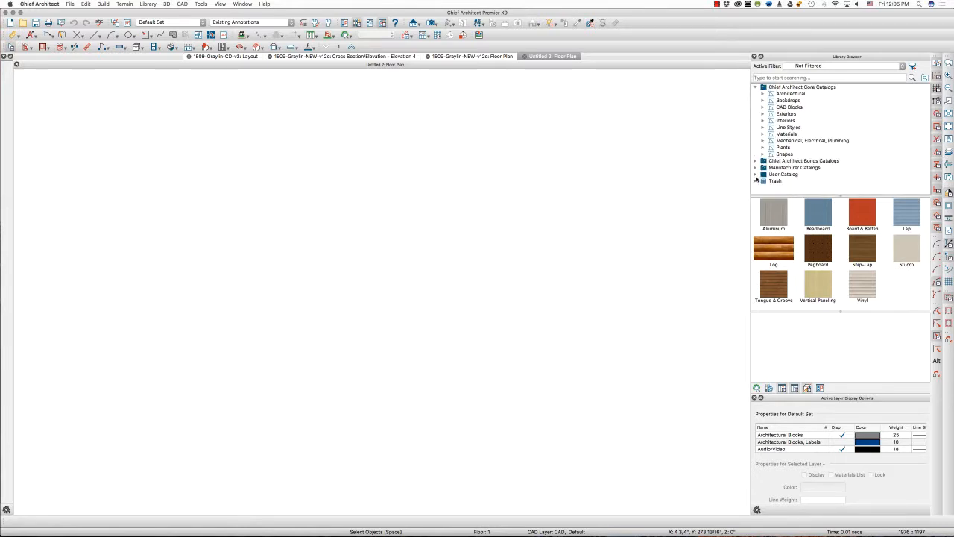
left_click(755, 174)
scroll(771, 167, "down", 5)
scroll(772, 167, "down", 4)
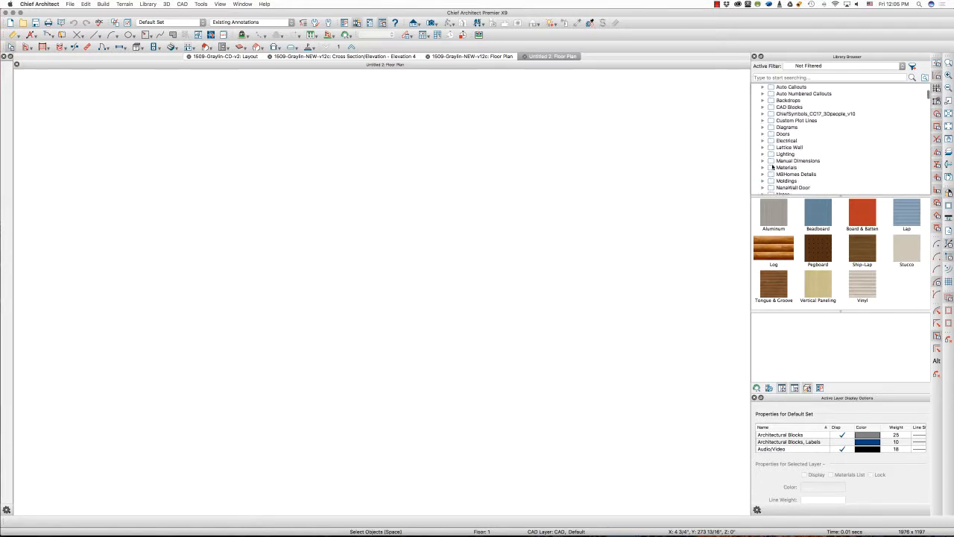
left_click(783, 161)
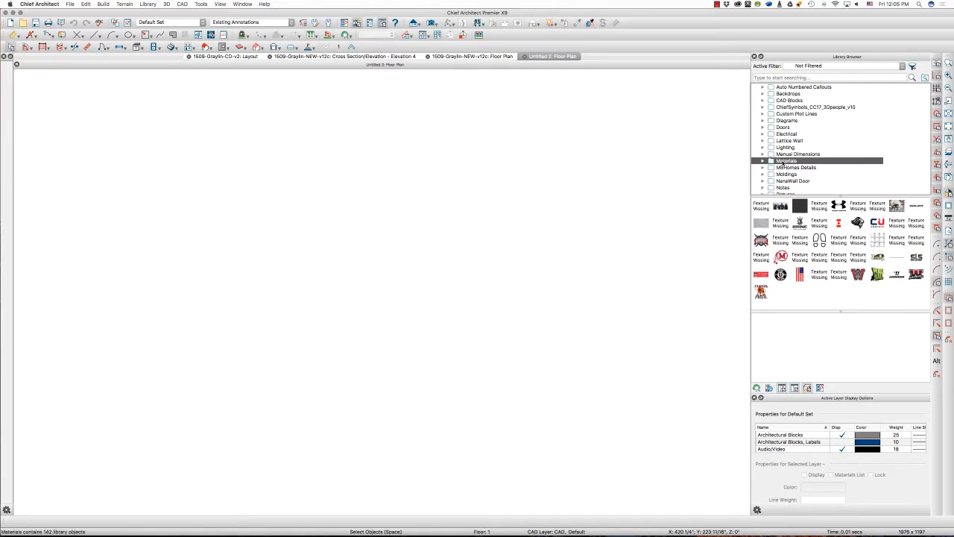
right_click(784, 161)
mouse_move(797, 193)
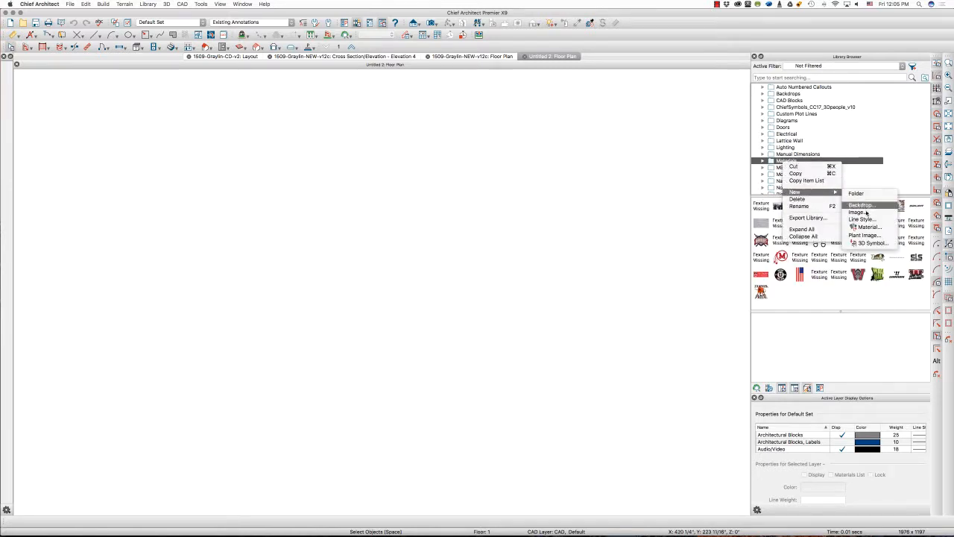
left_click(856, 227)
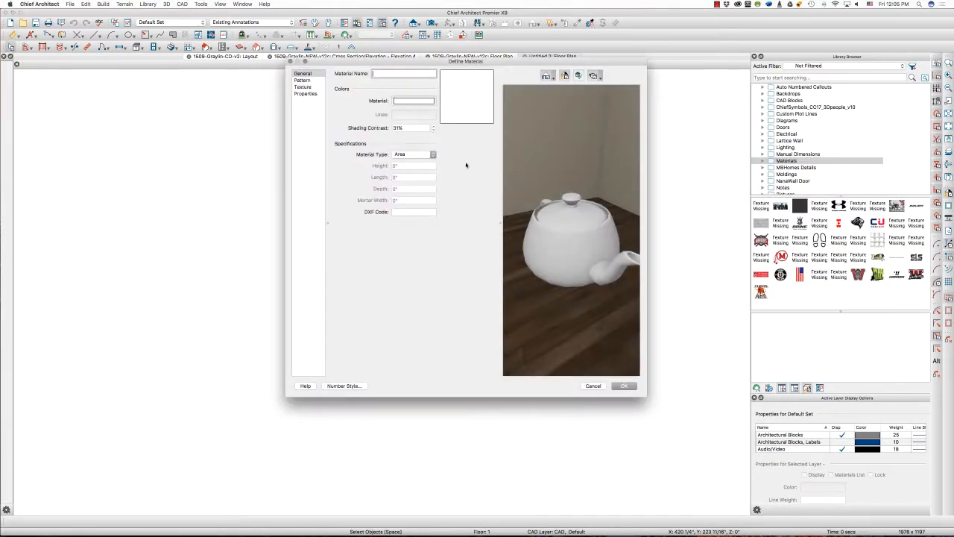
type("Dim")
type("mond Shingles")
- Assign diamond-shingles.jpg from the My Textures folder as the Diamond Shingles material's texture file
left_click(303, 88)
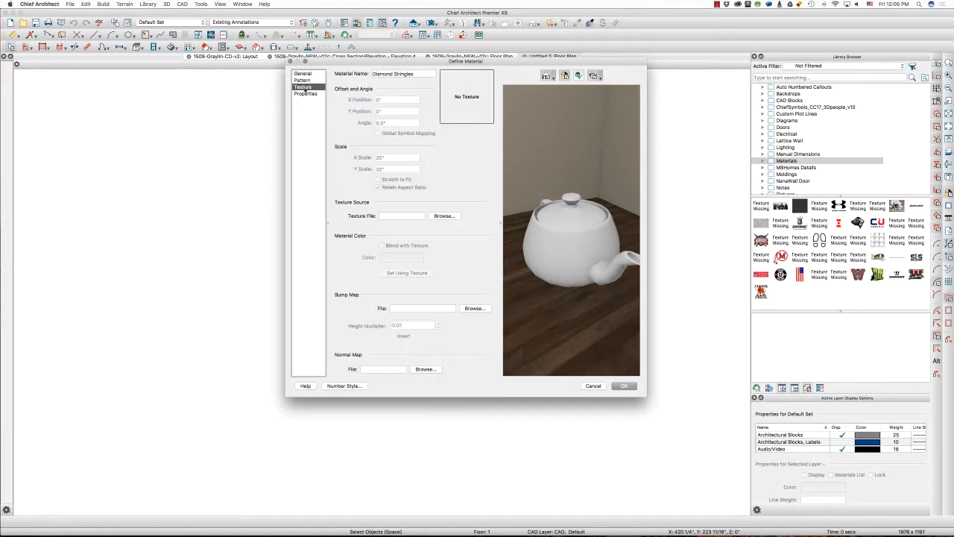
left_click(444, 216)
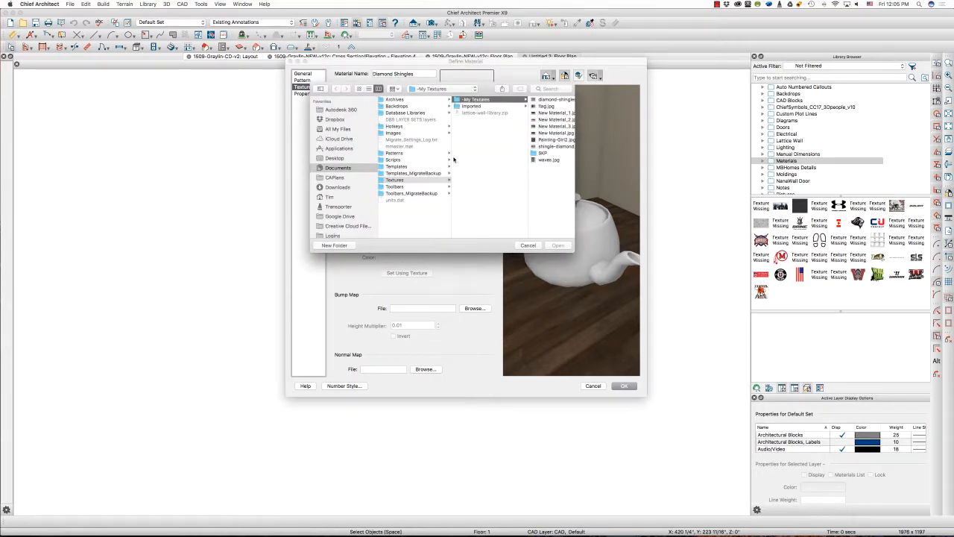
scroll(494, 157, "left", 1)
scroll(493, 157, "right", 3)
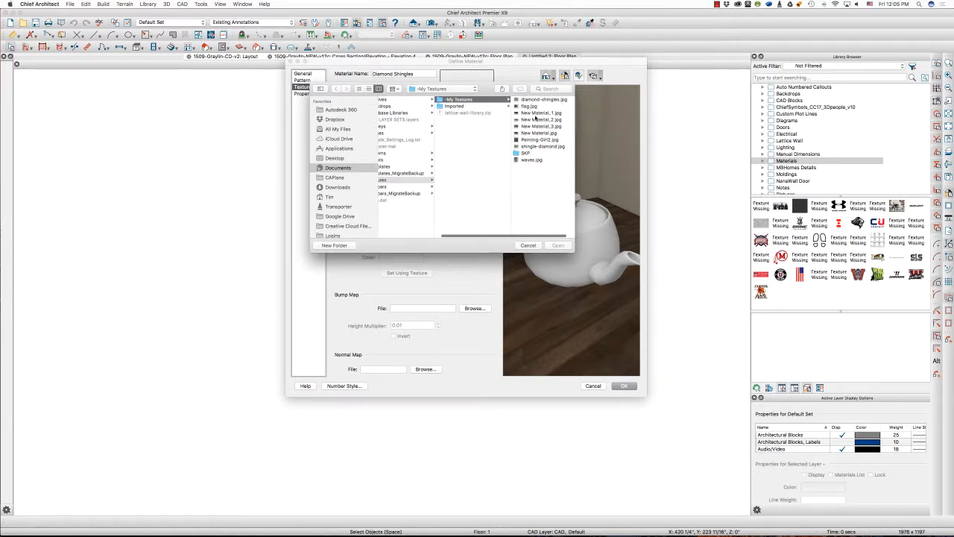
left_click(543, 100)
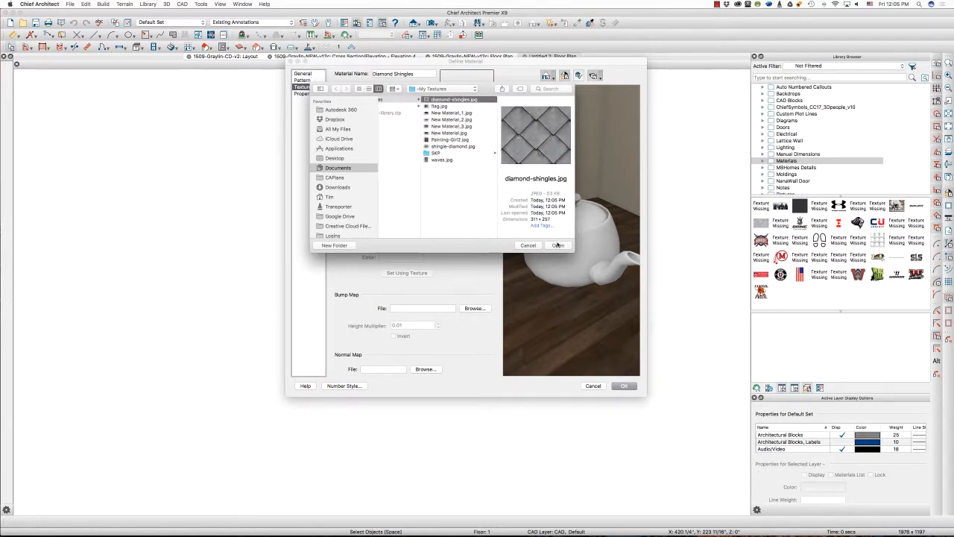
left_click(558, 245)
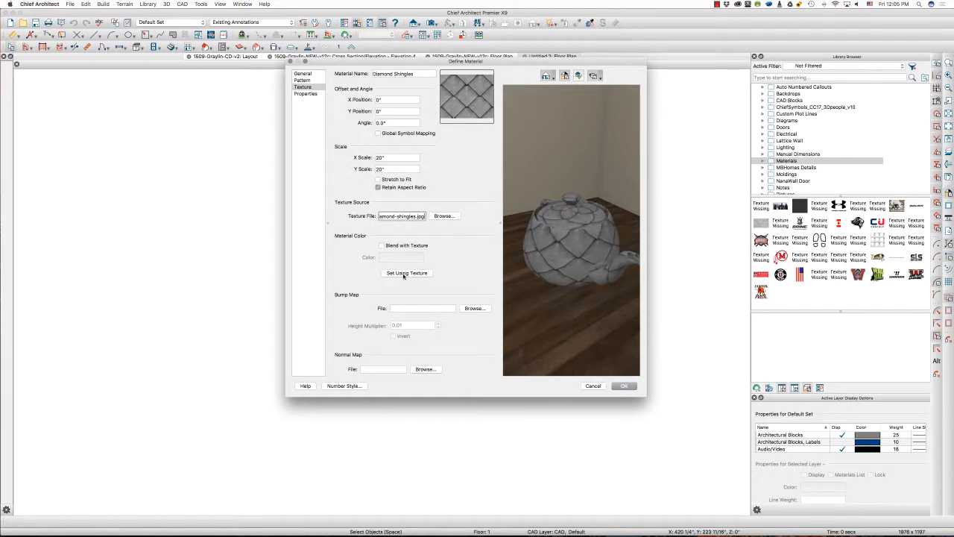
- Set the material color using the texture and enable blending that color with the texture
left_click(404, 274)
left_click(403, 246)
left_click(404, 274)
left_click(404, 246)
left_click(404, 247)
- Assign diamond-shingles.jpg as the material's bump map file
left_click(475, 308)
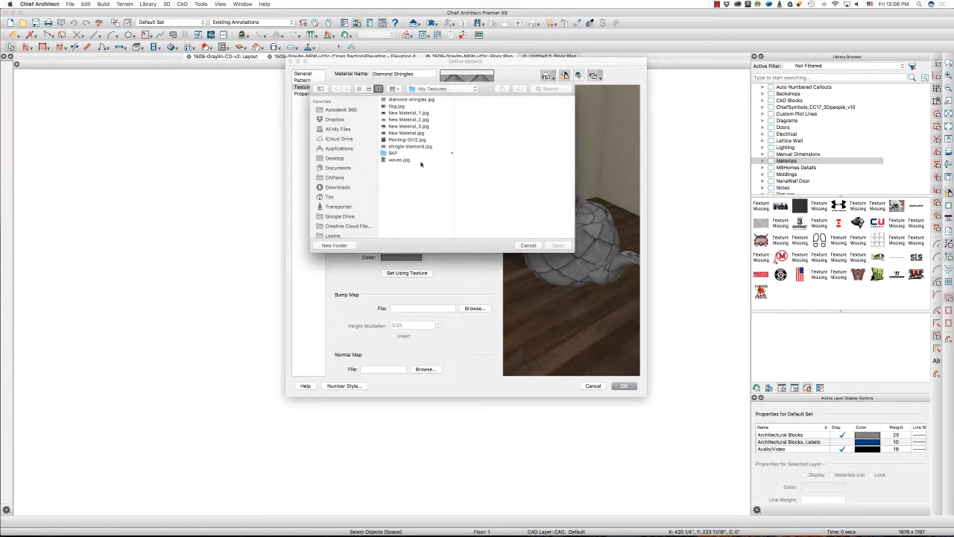
left_click(413, 99)
left_click(557, 245)
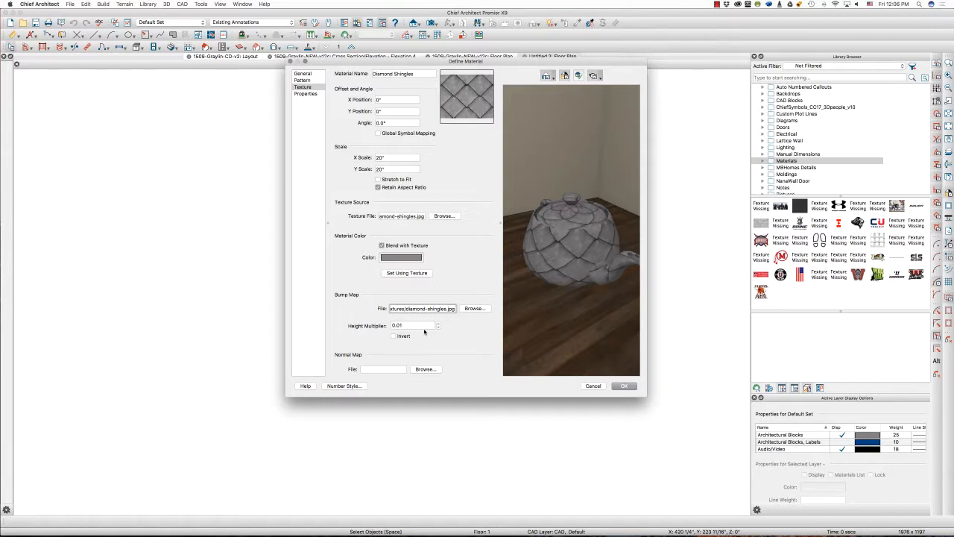
- Adjust the bump map's height multiplier to 0.04, checking the shingle relief up close on the preview teapot
left_click(439, 324)
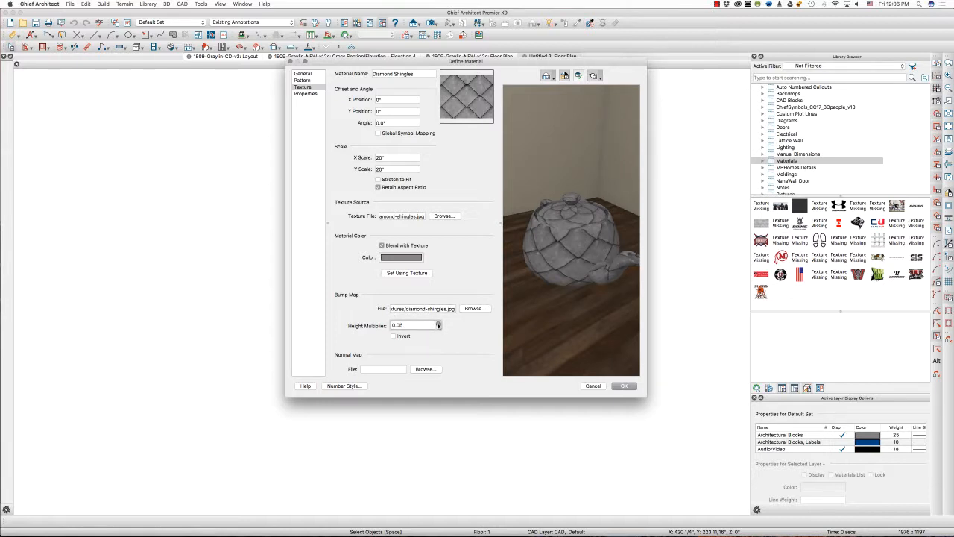
left_click(438, 324)
left_click(438, 328)
left_click(437, 328)
left_click(439, 328)
scroll(572, 251, "up", 5)
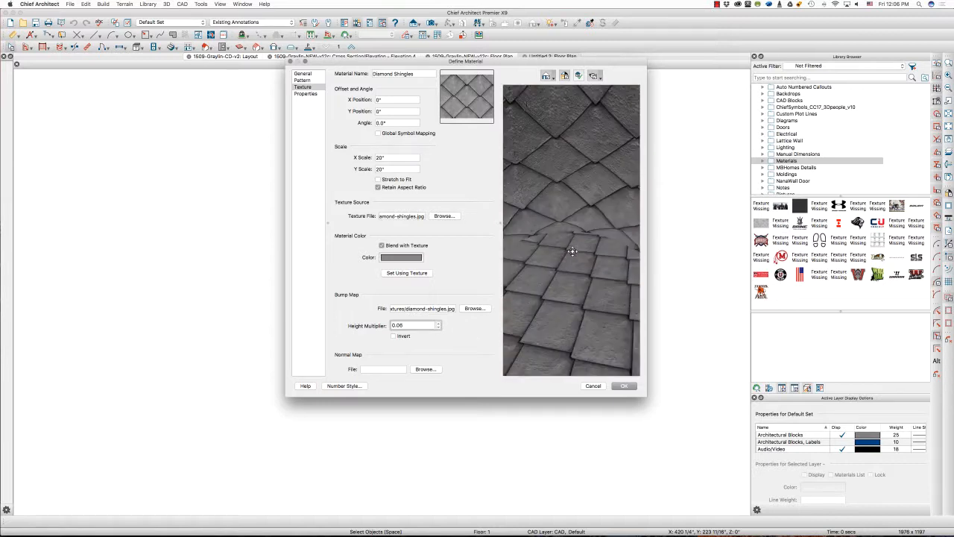
scroll(574, 249, "down", 5)
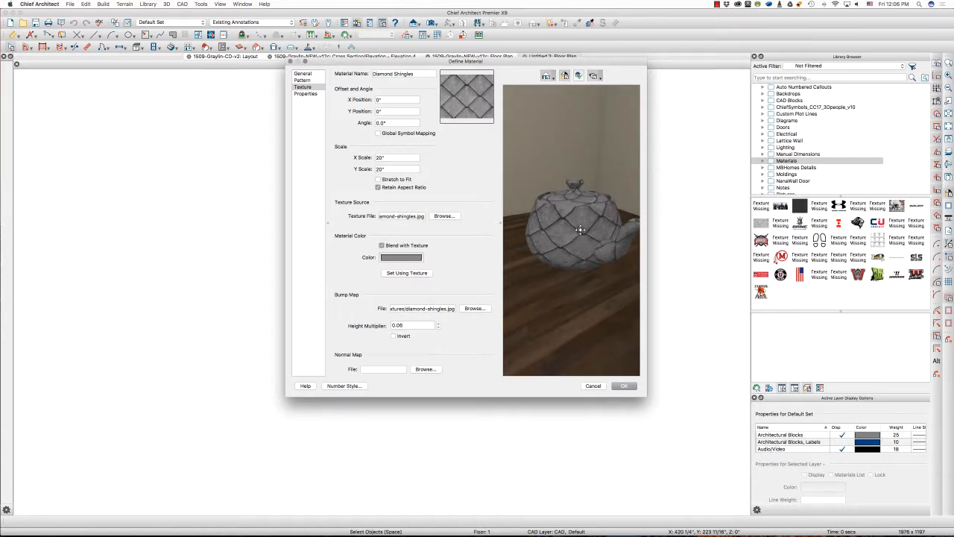
left_click(438, 328)
- Try diamond-shingles.jpg as the material's normal map file
left_click(425, 369)
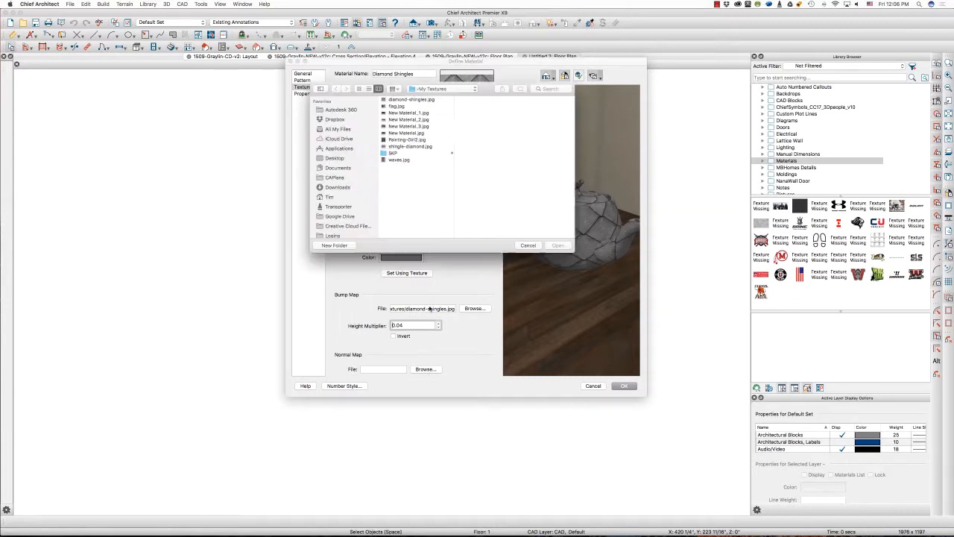
left_click(427, 100)
left_click(558, 245)
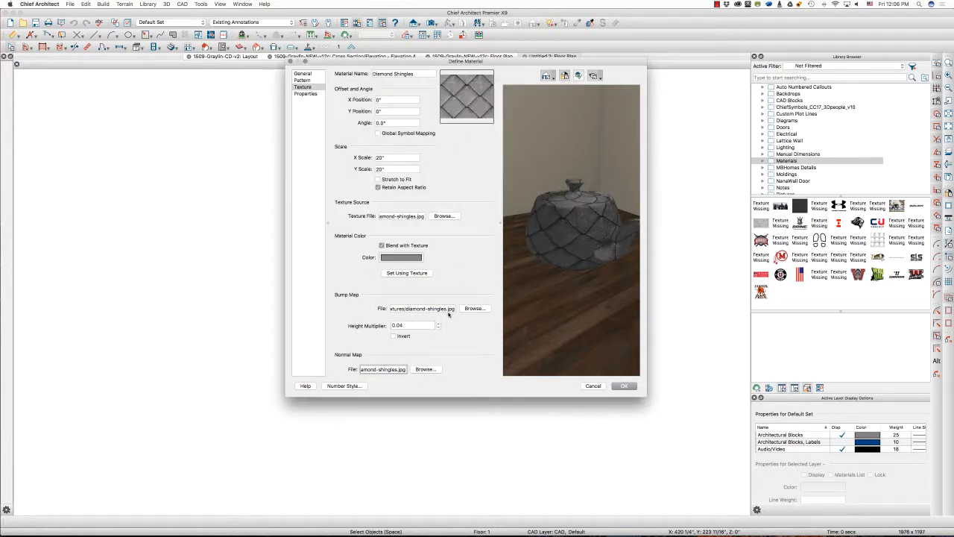
- Set the bump map's height multiplier to 0.03
left_click(436, 309)
triple_click(436, 309)
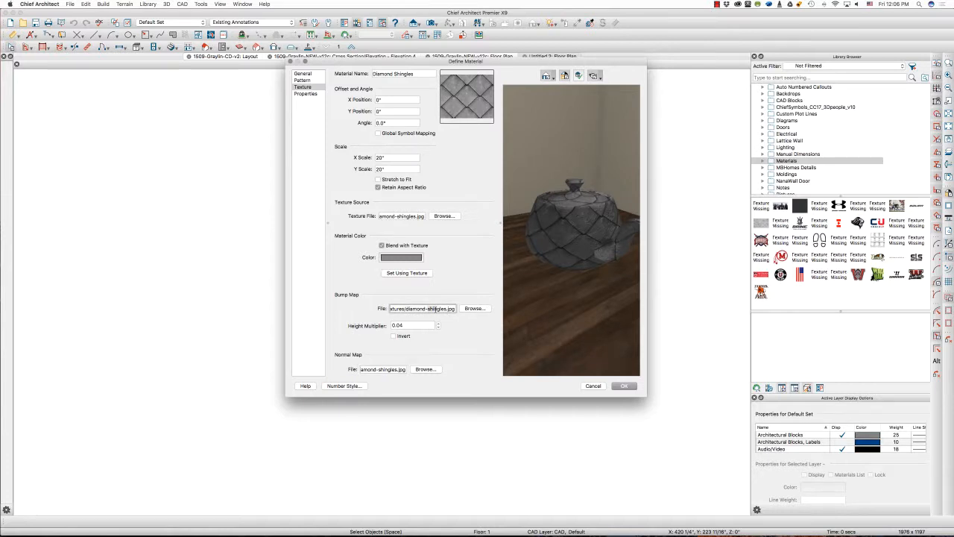
left_click(439, 329)
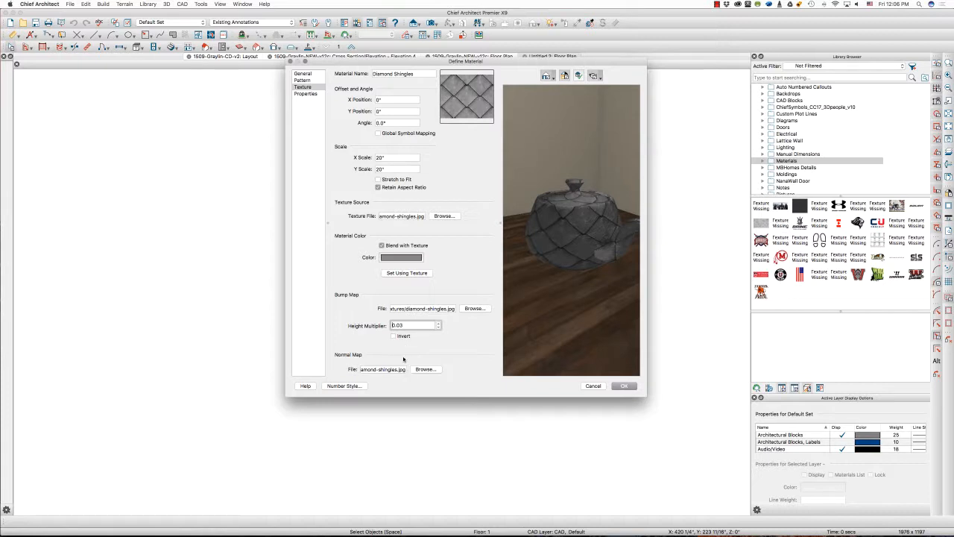
- Clear both the bump map and normal map files, and reassign diamond-shingles.jpg as the bump map only
left_click(405, 309)
key("BackSpace")
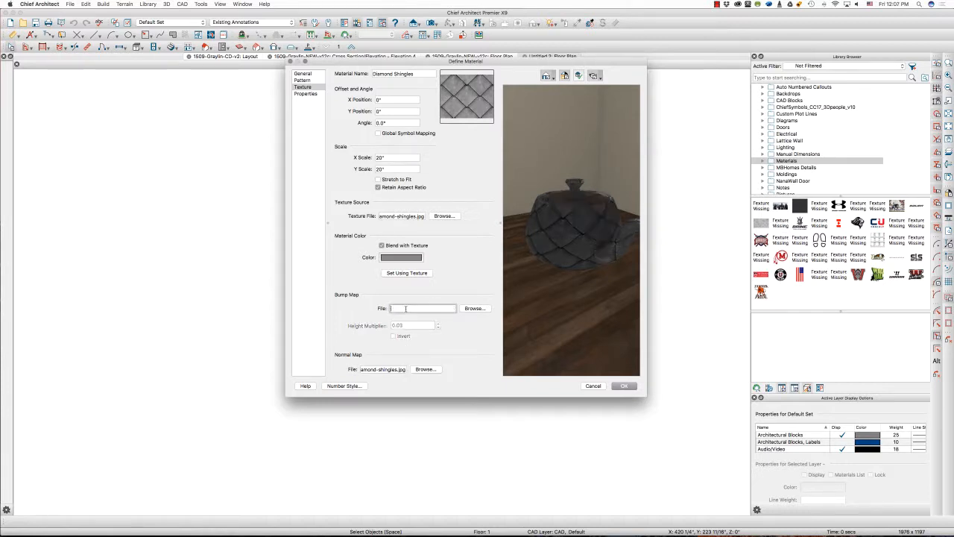
left_click(395, 369)
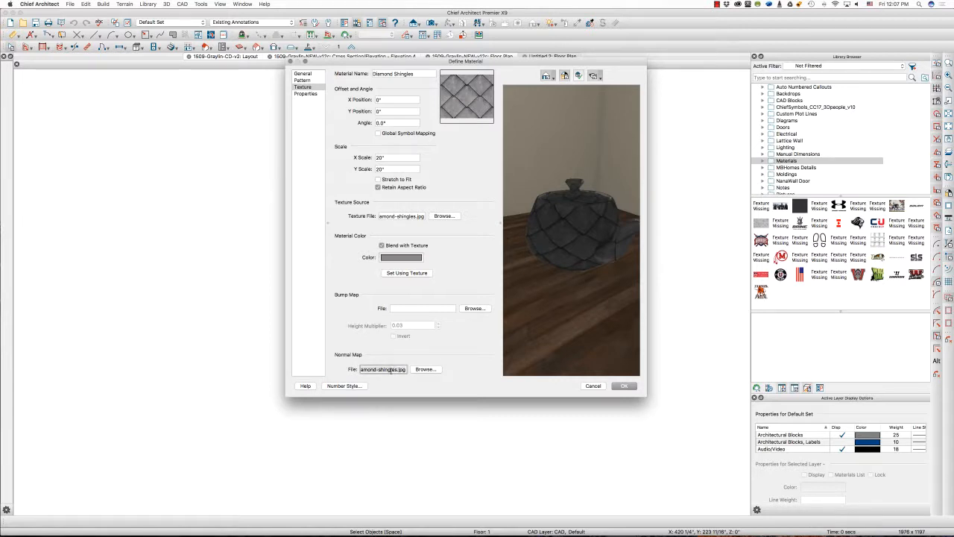
key("BackSpace")
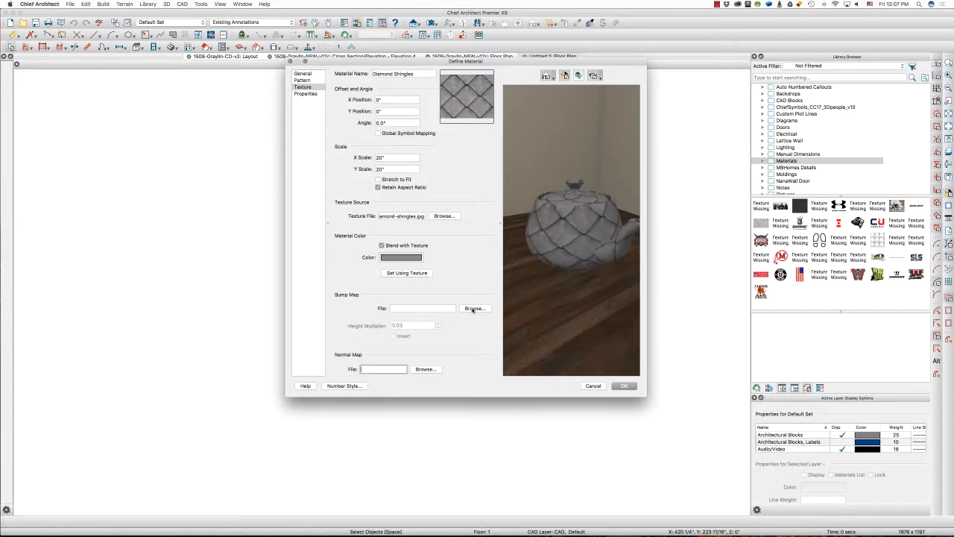
left_click(474, 309)
left_click(555, 246)
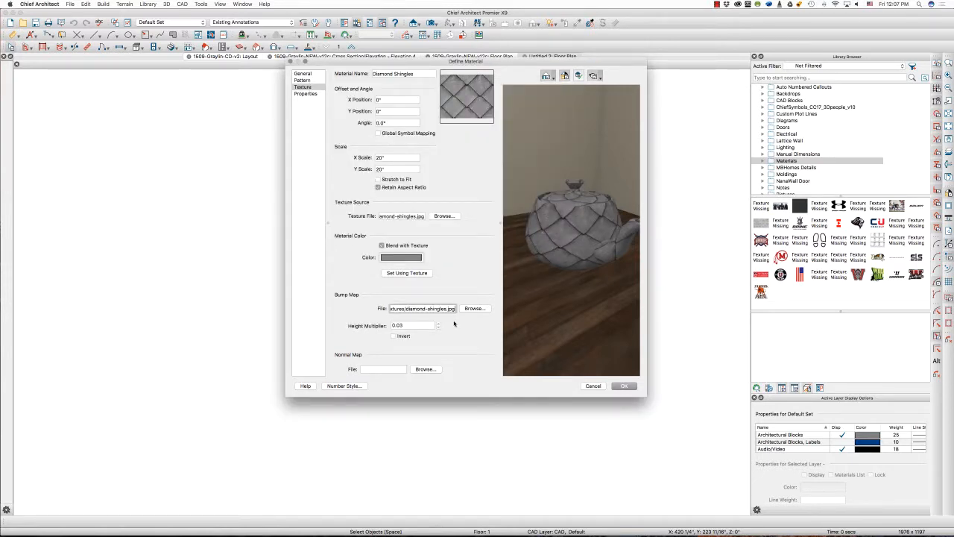
- Give the material a custom pattern, using the siding pattern 172-SIDG_Cdr from the custom pattern file
left_click(306, 81)
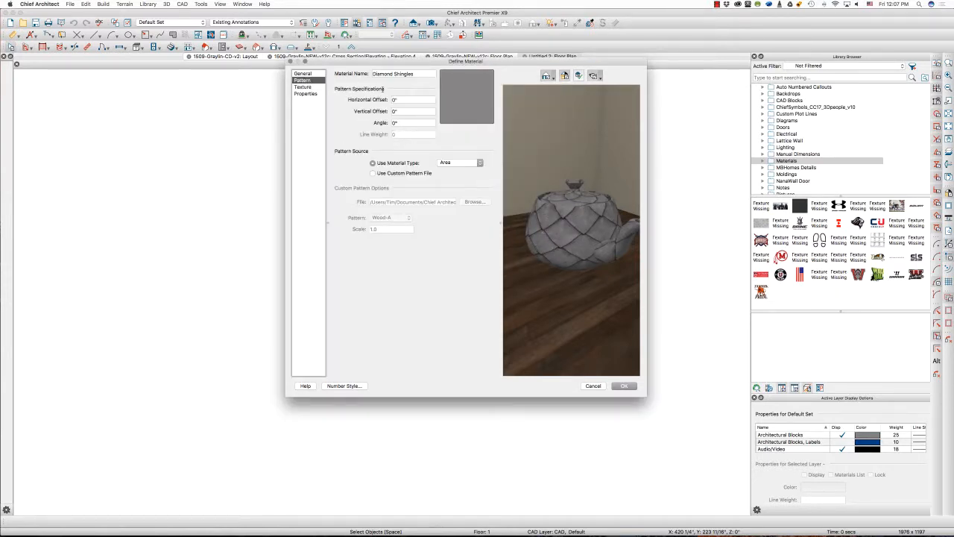
left_click(450, 162)
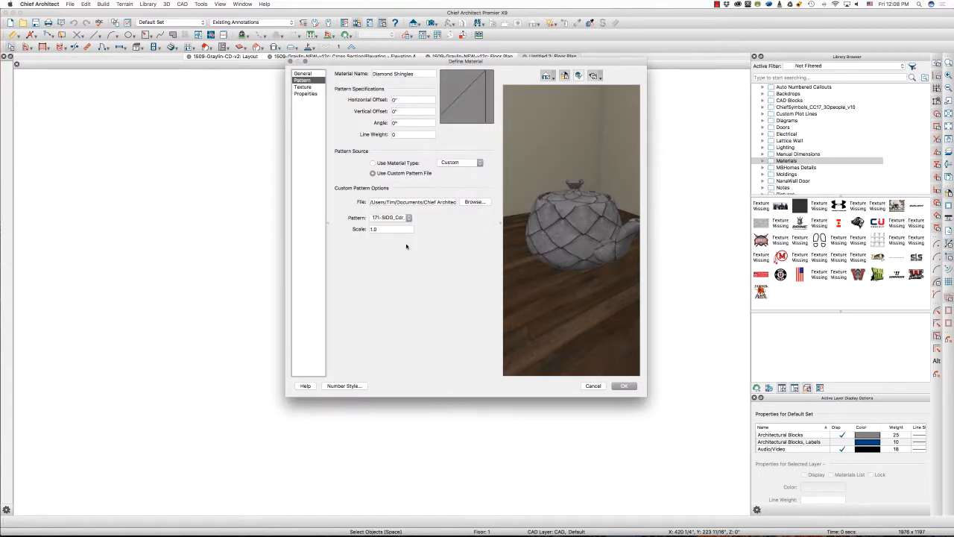
left_click(408, 218)
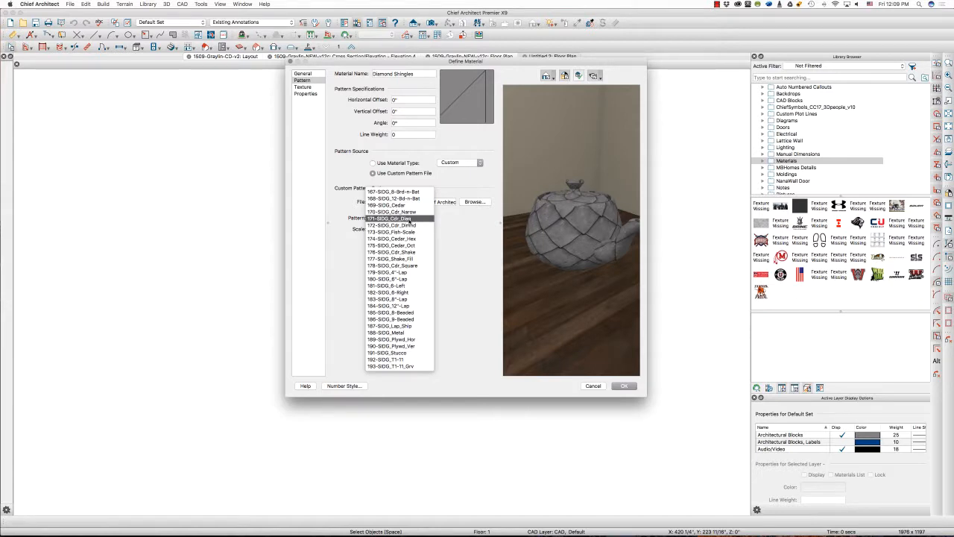
left_click(406, 225)
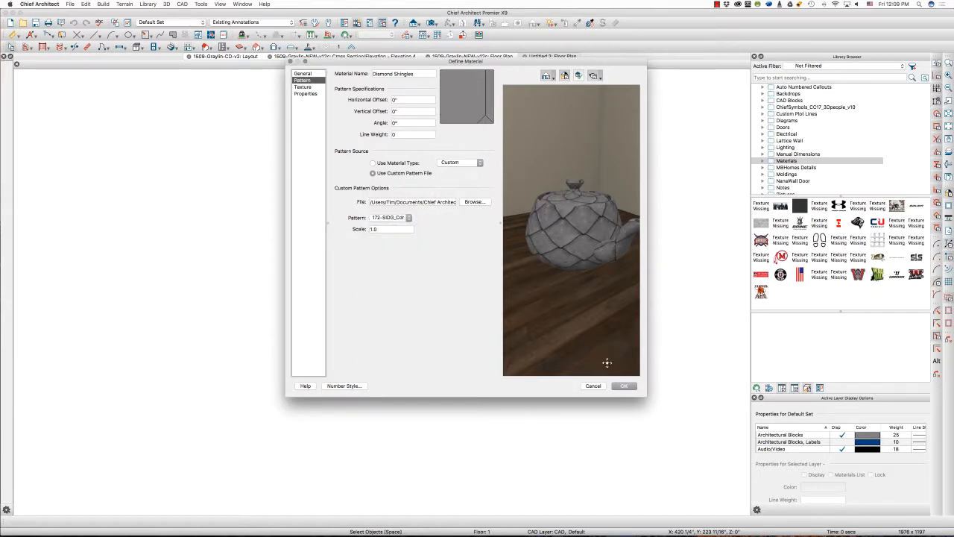
- Set the texture's X scale to 14" with its aspect ratio retained
left_click(304, 73)
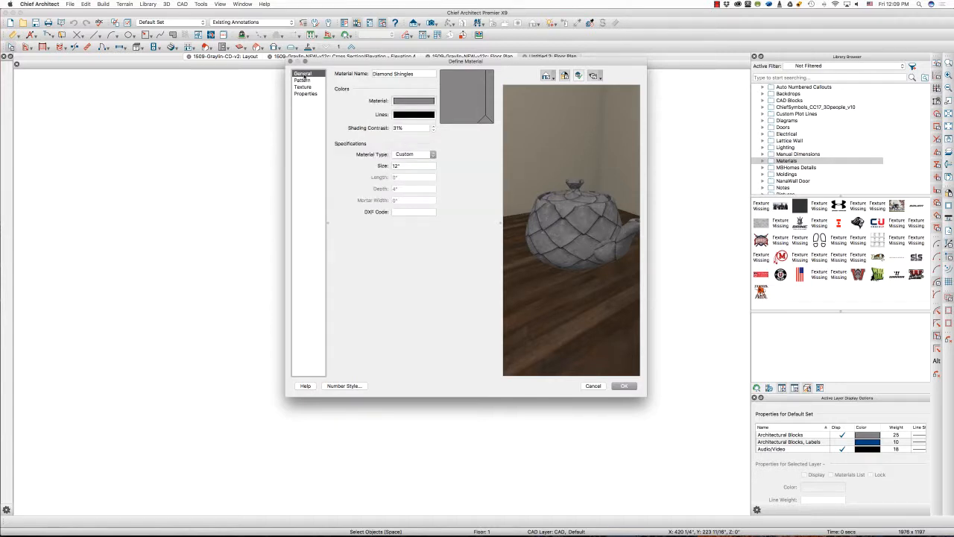
left_click(305, 88)
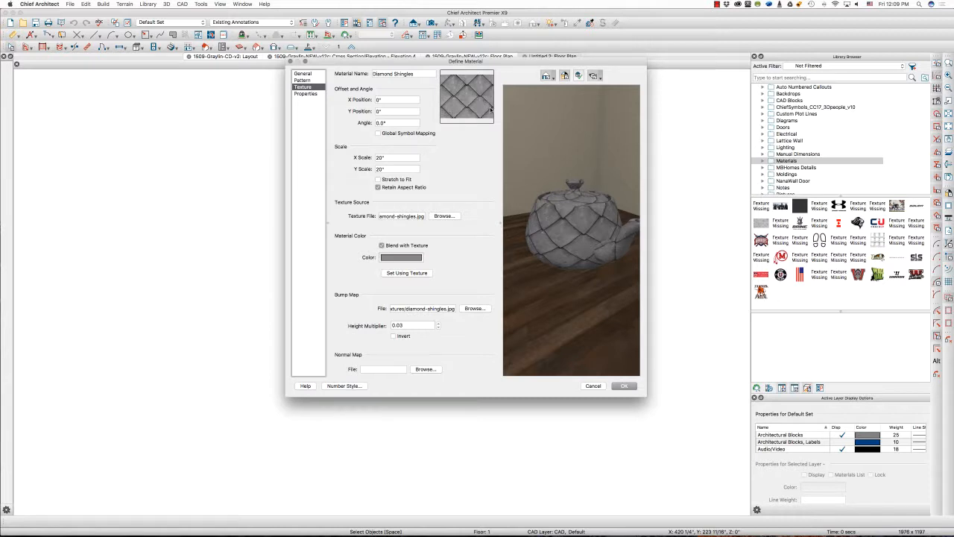
left_click(395, 158)
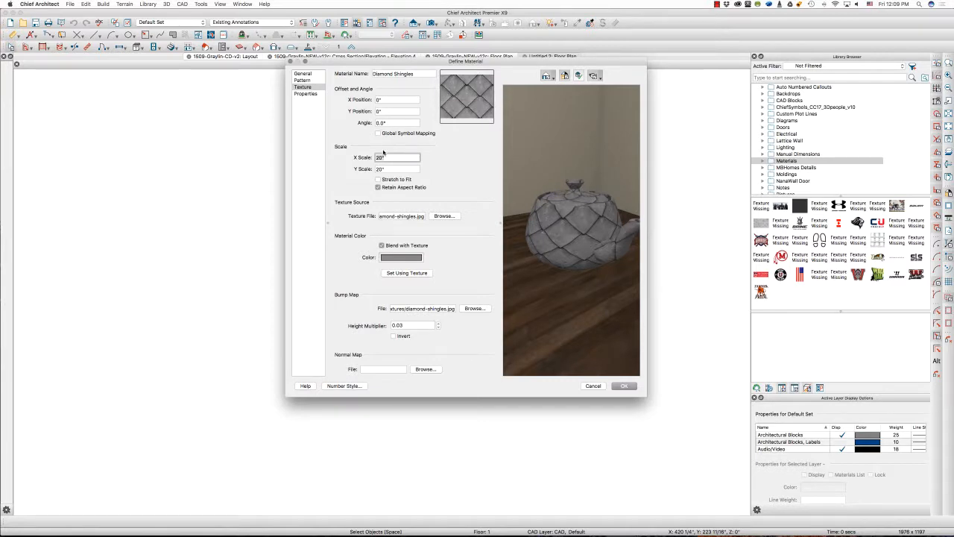
type("14")
key("Tab")
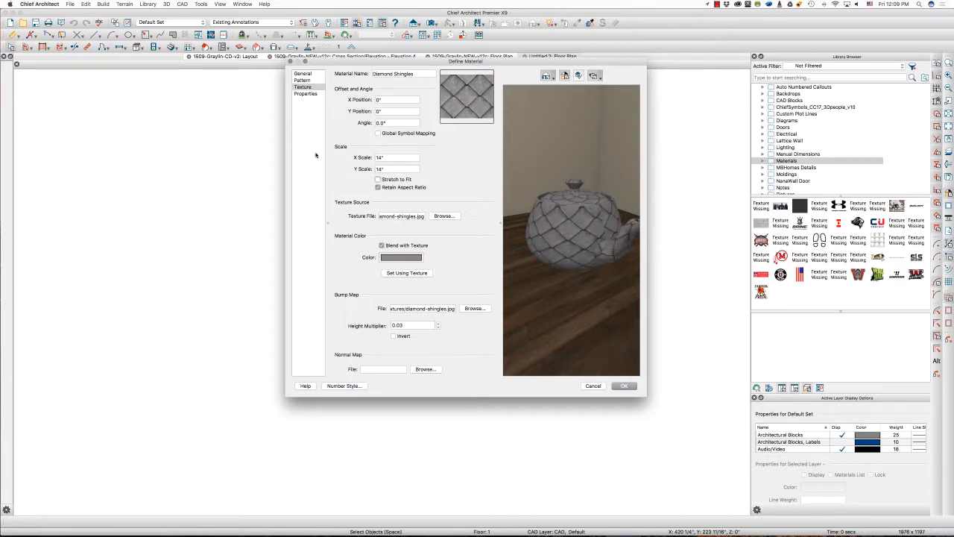
- Turn off Retain Aspect Ratio, set the texture's X and Y scales to 16", and accept the material definition
left_click(399, 187)
left_click(378, 169)
left_click_drag(392, 158, 322, 155)
type("16")
key("Tab")
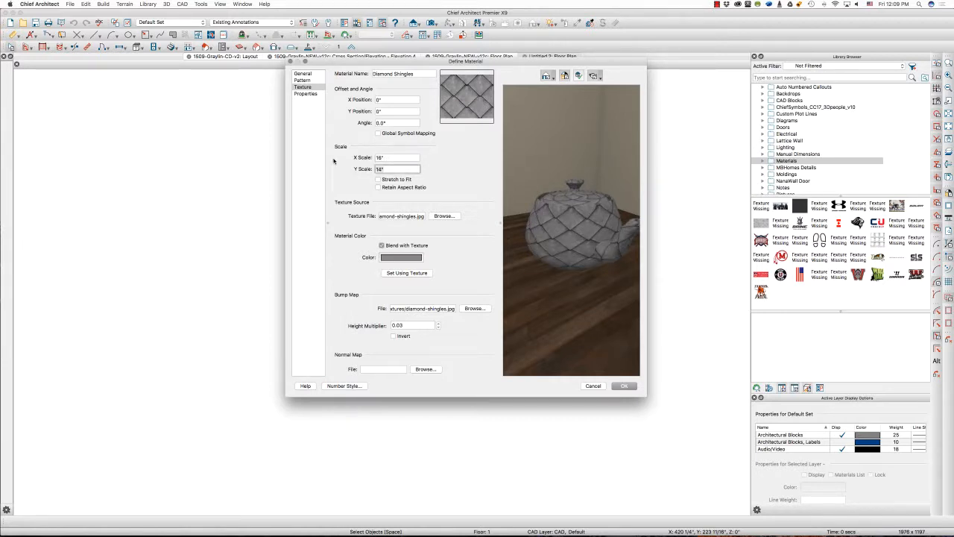
type("16")
key("Tab")
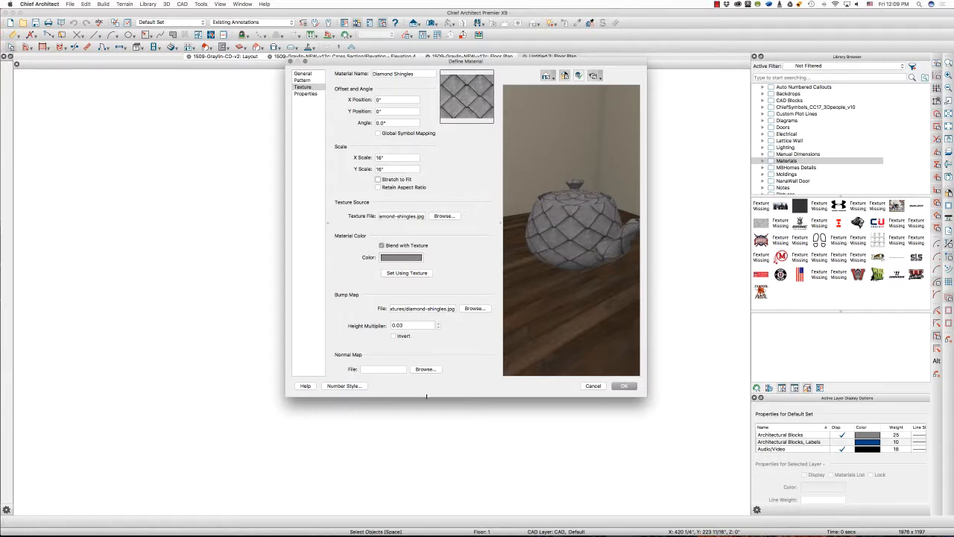
left_click(627, 387)
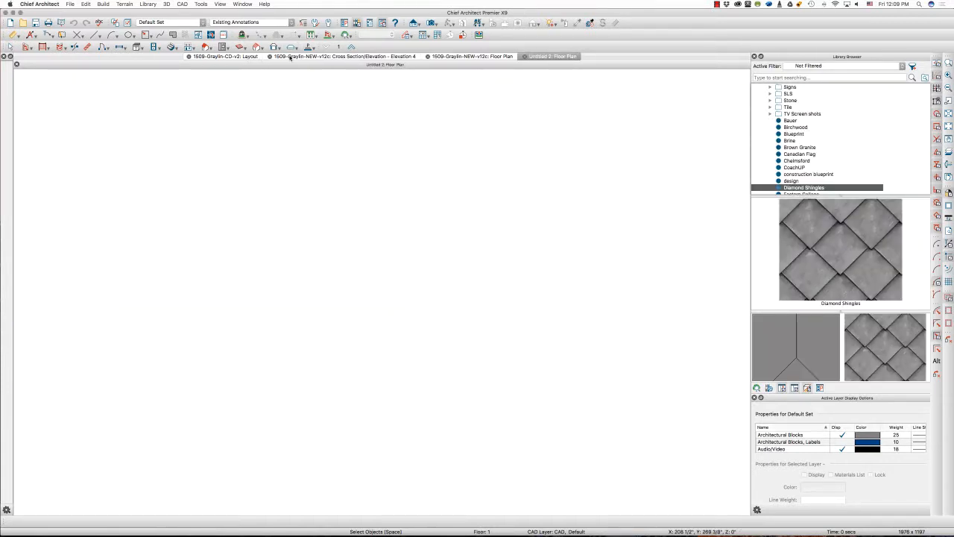
- In the Elevation 4 view, change the exterior layer of the central wall's type, Siding-6, NEW_2, to the Diamond Shingles material
left_click(290, 57)
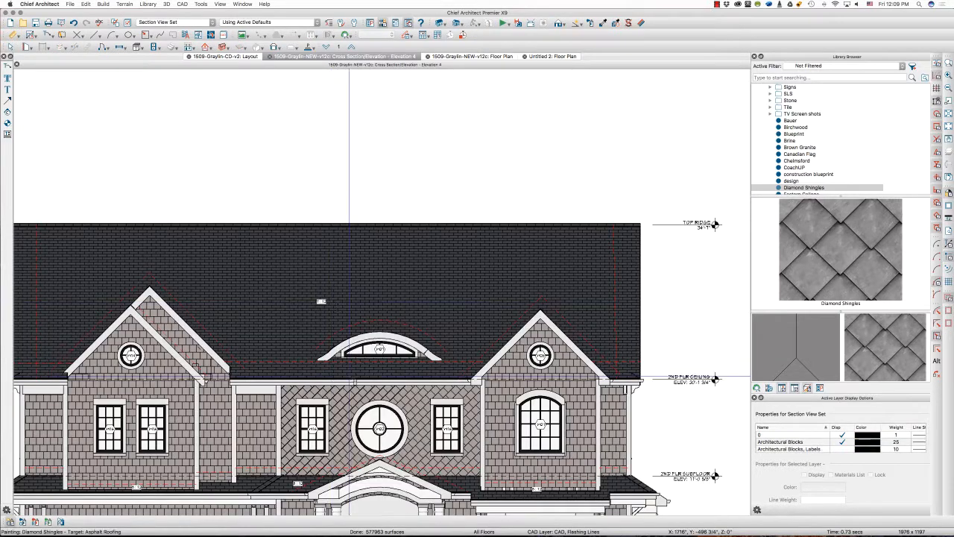
left_click(346, 400)
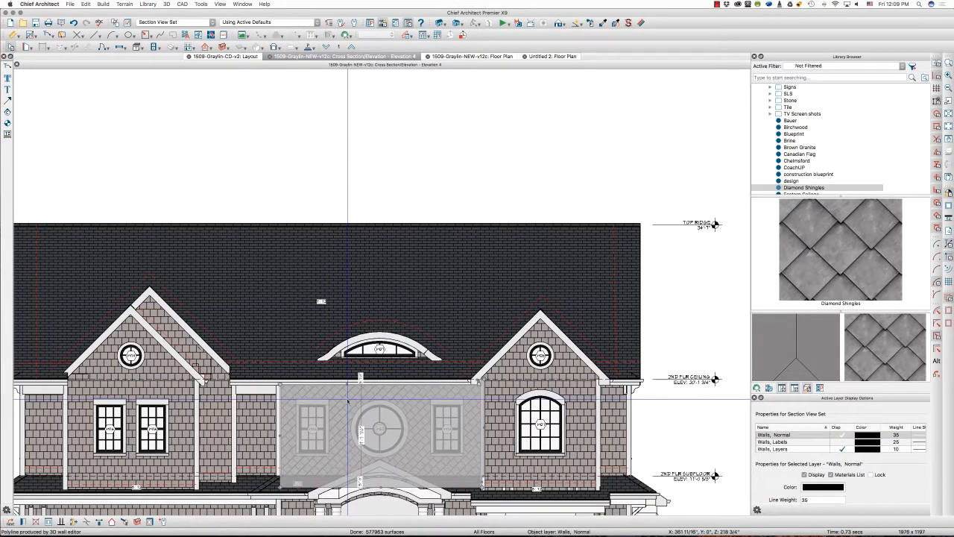
double_click(347, 401)
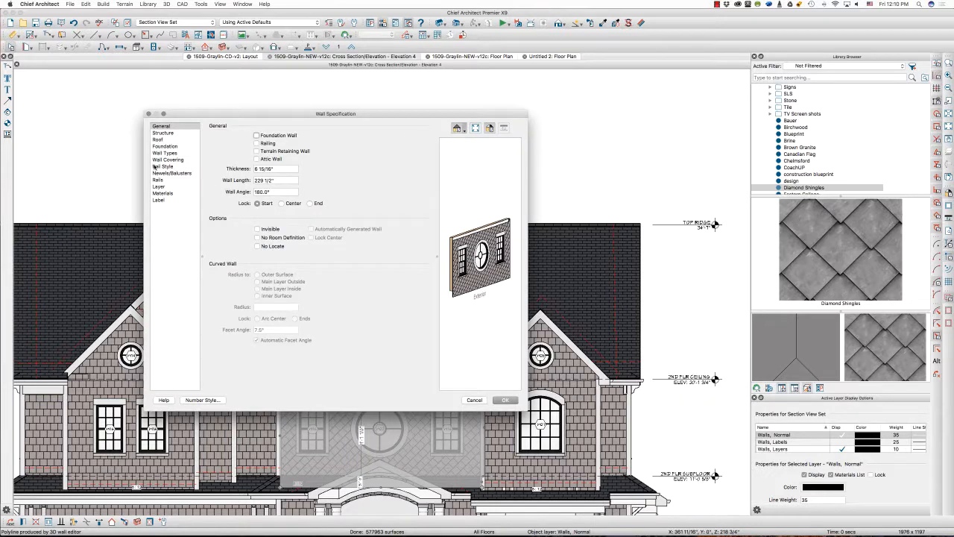
left_click(168, 194)
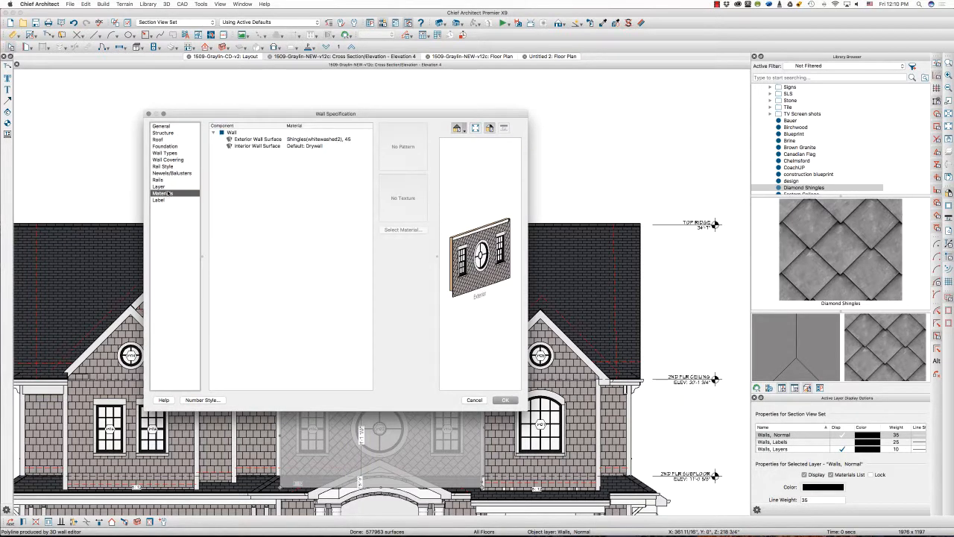
left_click(167, 153)
left_click(413, 139)
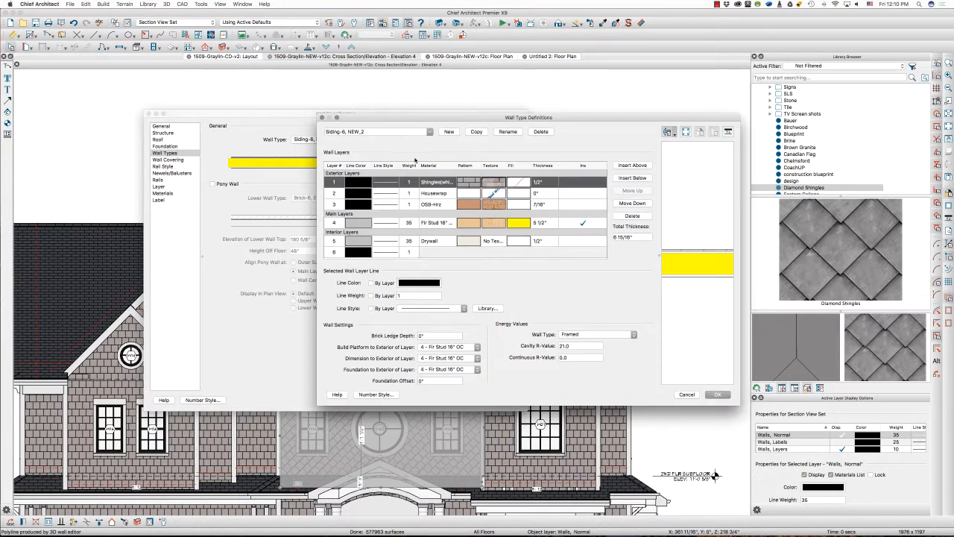
left_click(486, 187)
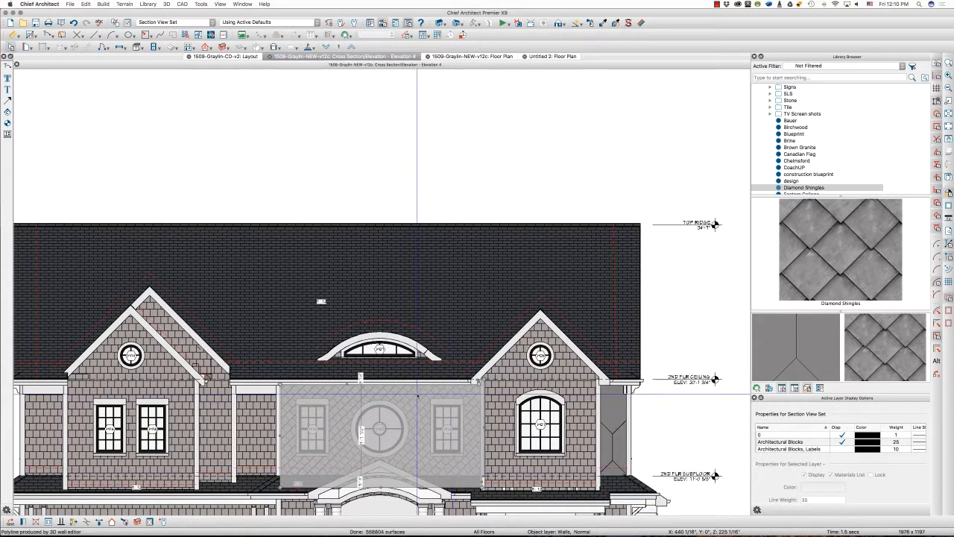
- Reset the central second-floor wall's Exterior Wall Surface material to Use Default in its wall specification
double_click(417, 398)
left_click(163, 193)
double_click(258, 139)
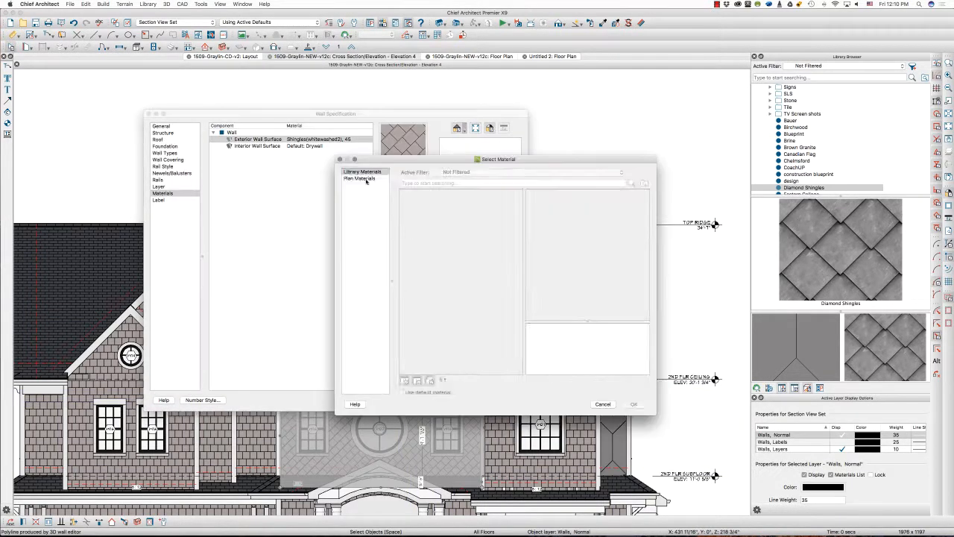
left_click(360, 179)
left_click(481, 180)
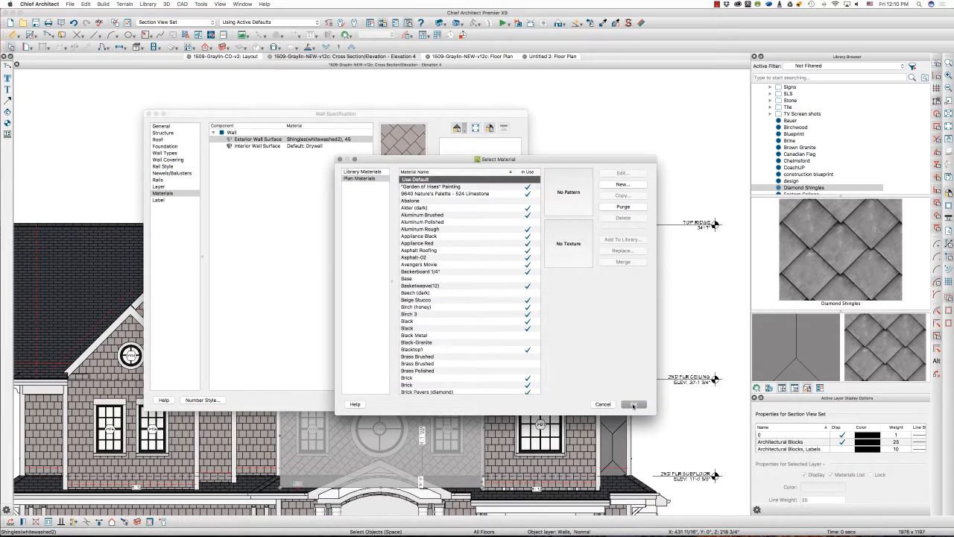
left_click(633, 404)
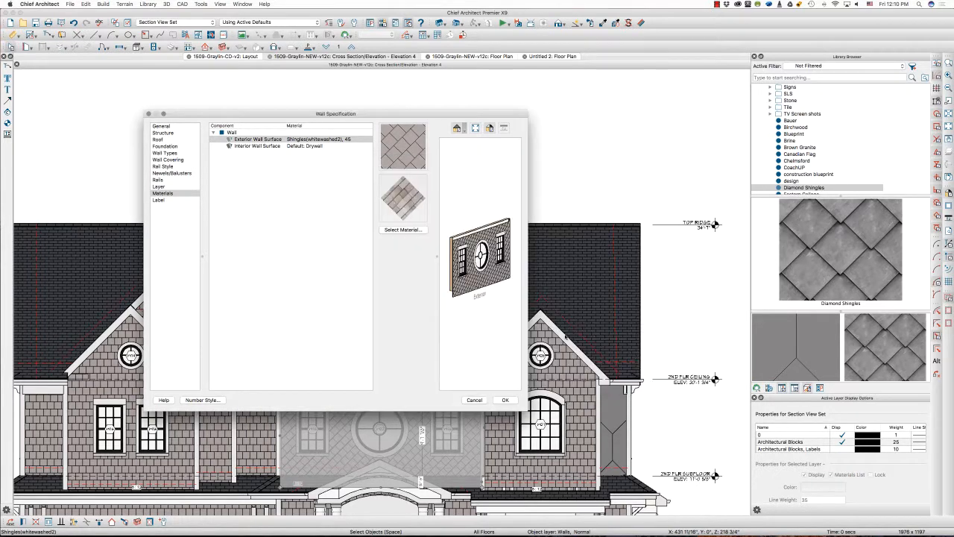
left_click(507, 400)
- Revise the wall specification of the narrow second-floor wall beside the right gabled bay
double_click(613, 399)
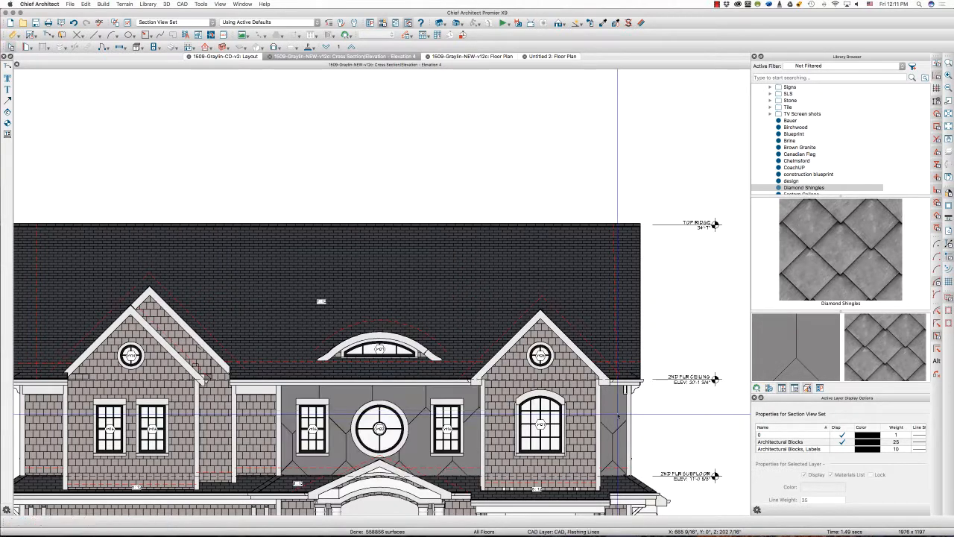
left_click(360, 139)
left_click(358, 376)
left_click(505, 400)
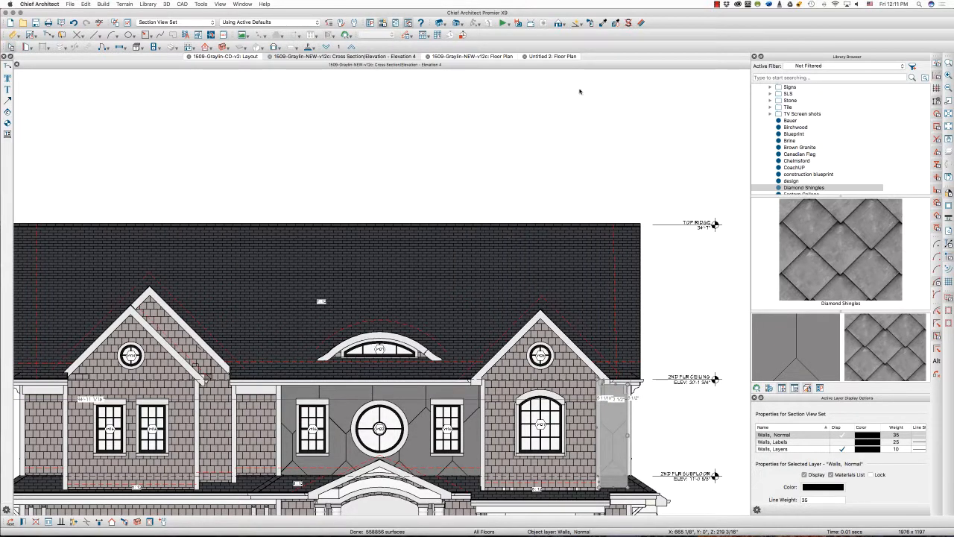
- Adjust the Diamond Shingles material definition on the central wall, setting its size to 1" and accepting it
left_click(641, 24)
left_click(408, 399)
left_click(303, 81)
left_click(303, 74)
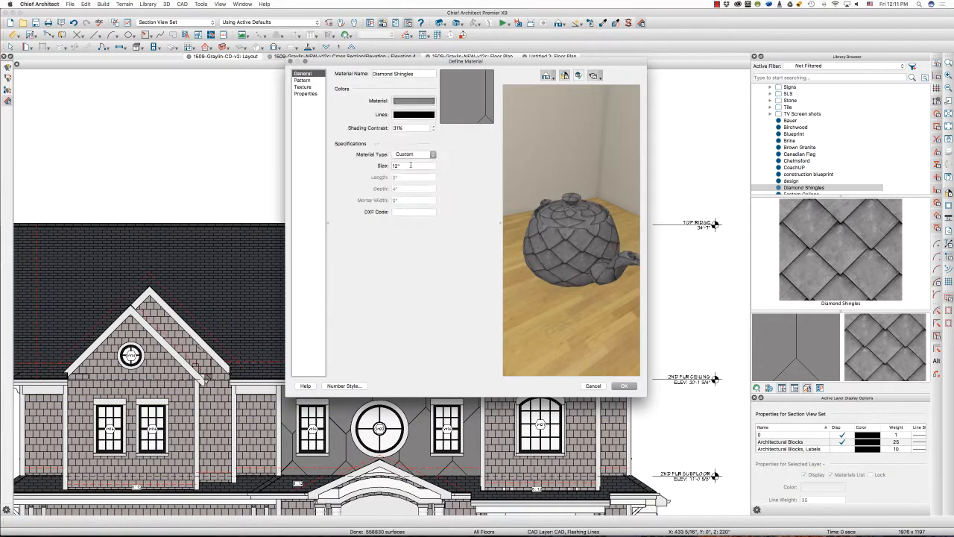
key("Return")
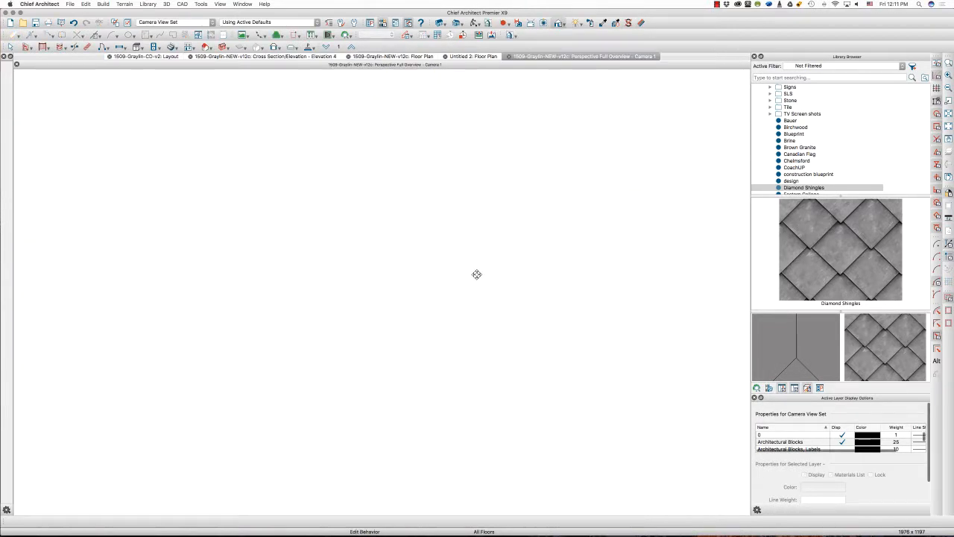
- In the perspective full overview, revise the wall specifications of the second-floor side wall and the attic gable wall above it
left_click_drag(375, 280, 425, 256)
double_click(426, 257)
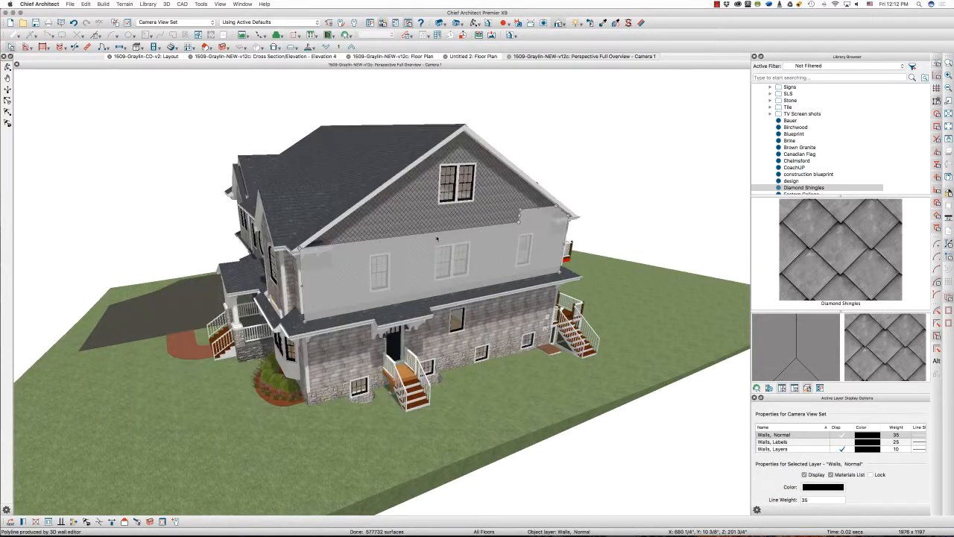
double_click(418, 229)
key("Return")
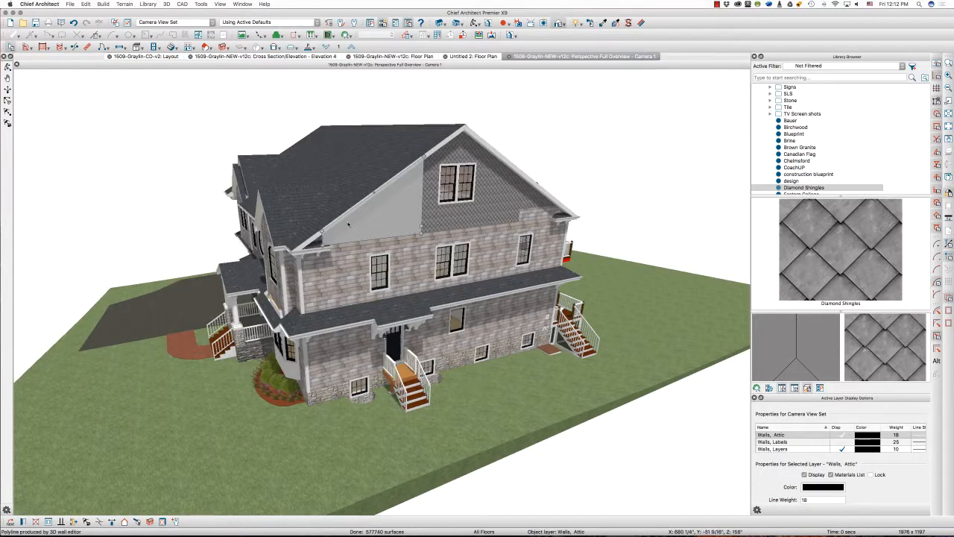
- Examine the diamond shingles on the front facade's central wall, both close up and from a distance
left_click(7, 67)
left_click_drag(215, 199, 297, 194)
scroll(297, 195, "up", 3)
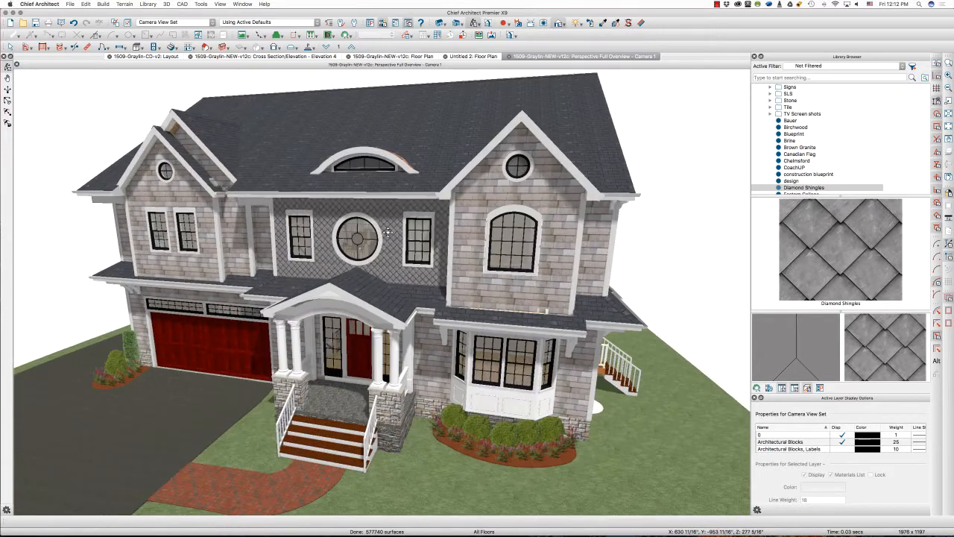
scroll(387, 234, "up", 3)
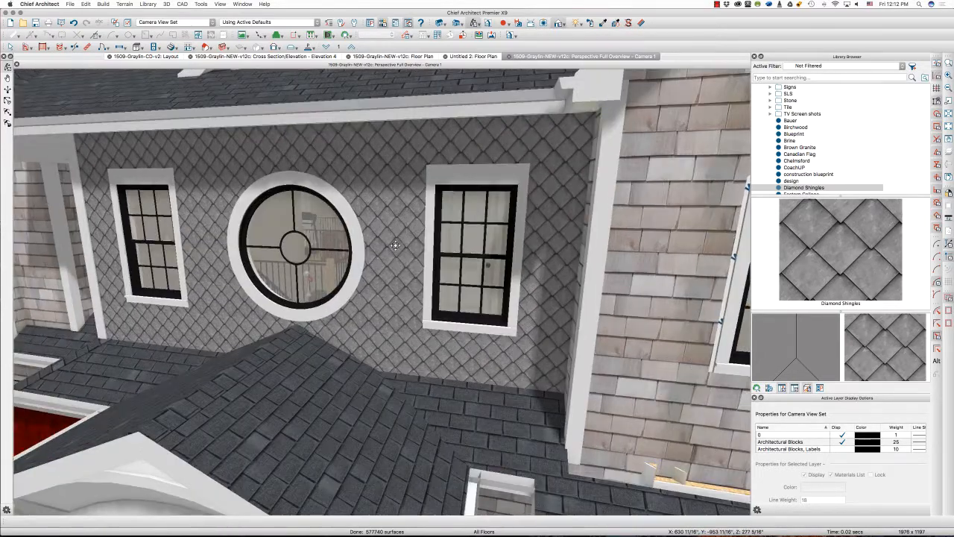
scroll(395, 246, "down", 3)
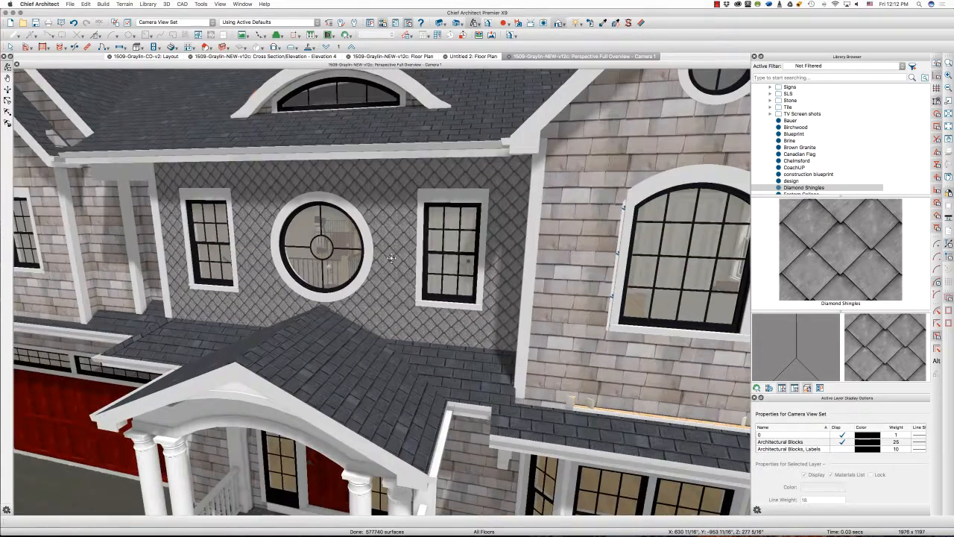
mouse_move(395, 246)
left_mouse_down()
mouse_move(395, 259)
mouse_move(408, 253)
left_mouse_up()
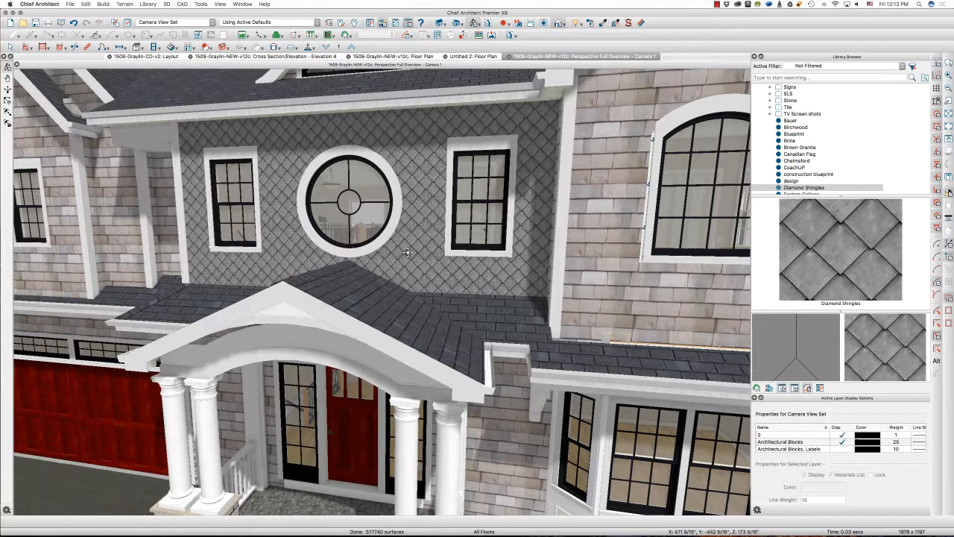
scroll(408, 253, "up", 1)
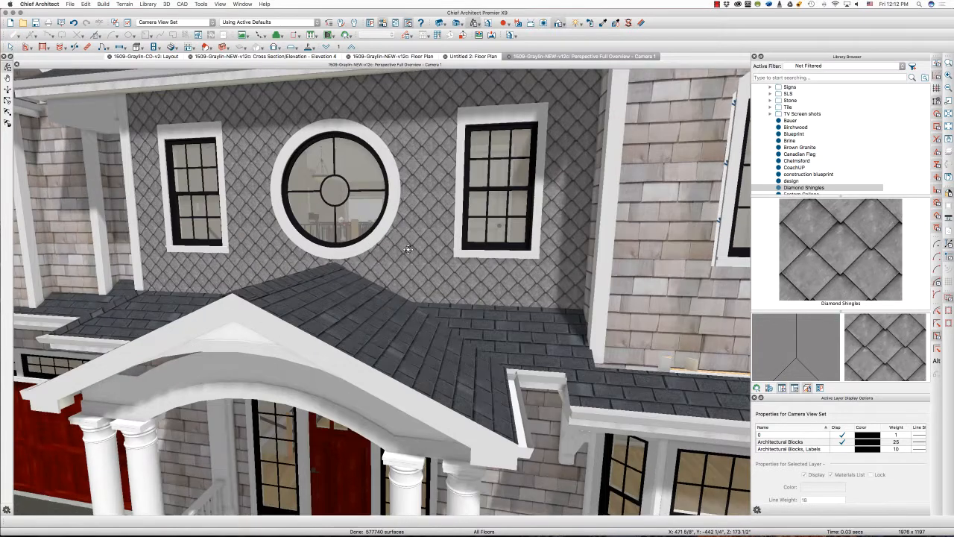
scroll(408, 249, "up", 3)
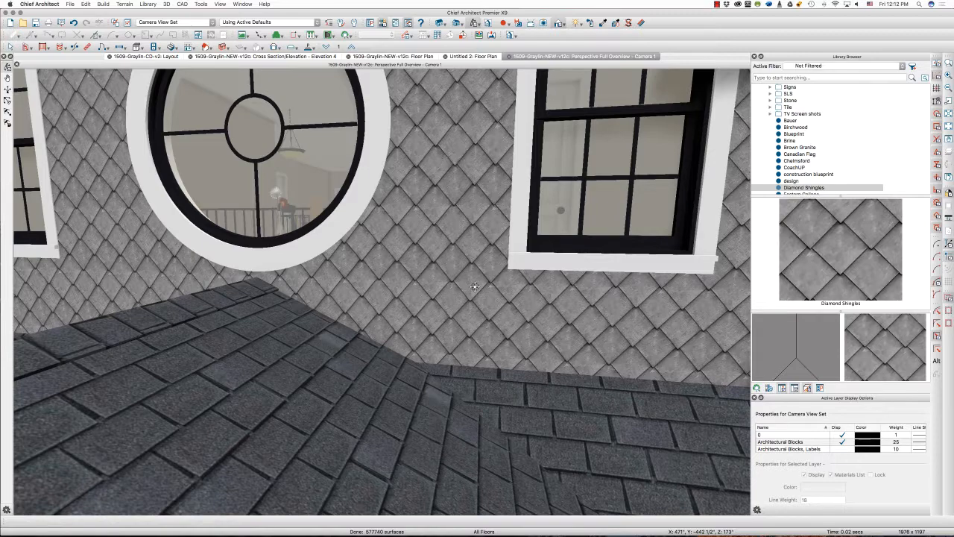
scroll(397, 287, "down", 5)
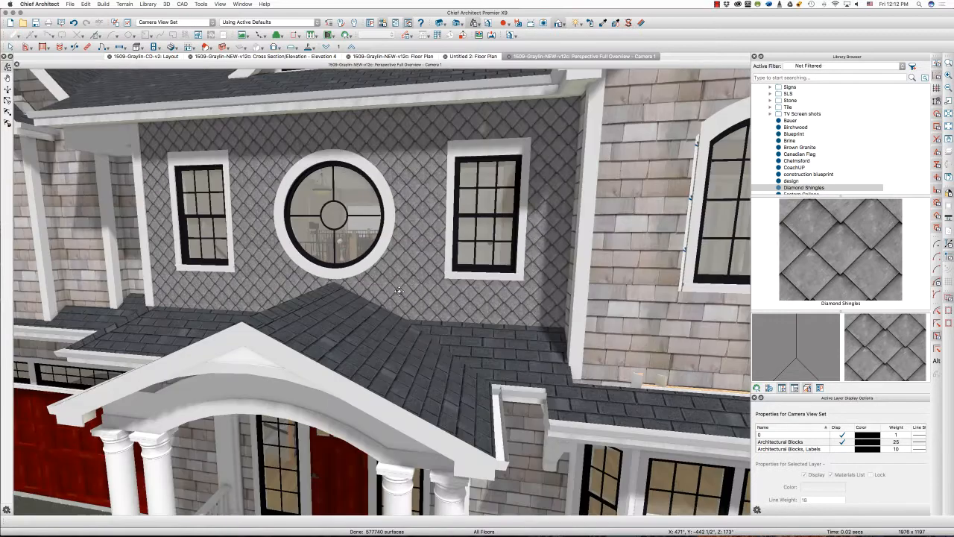
scroll(399, 291, "down", 3)
scroll(397, 292, "down", 3)
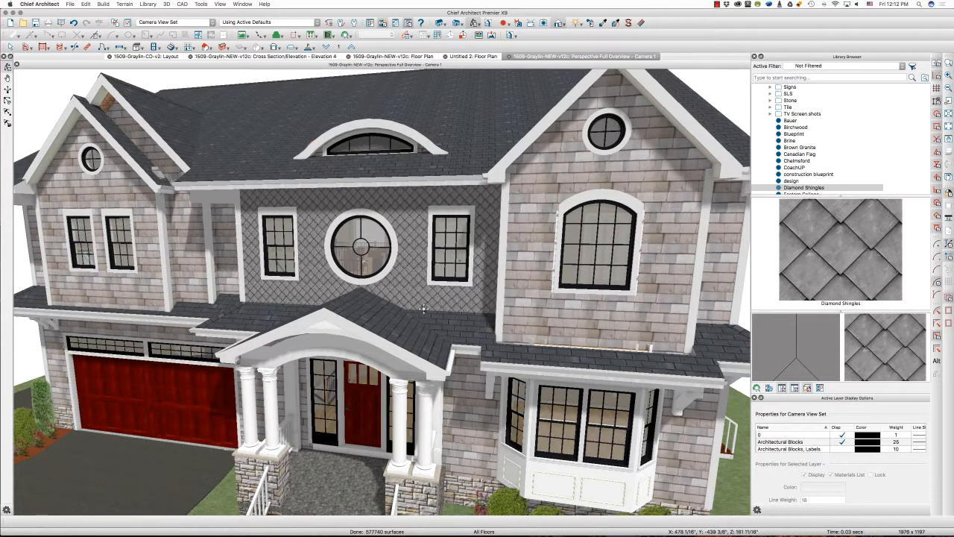
scroll(426, 296, "down", 3)
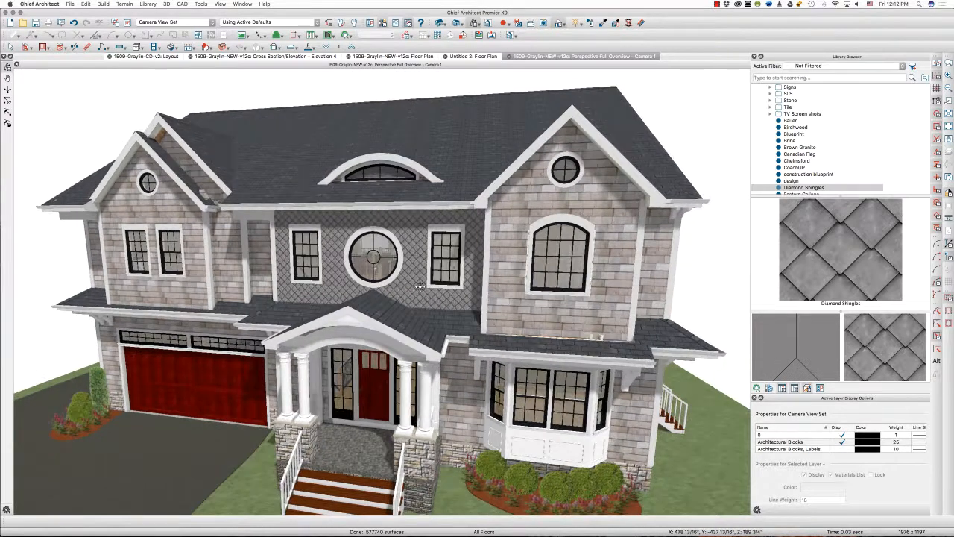
scroll(421, 289, "up", 3)
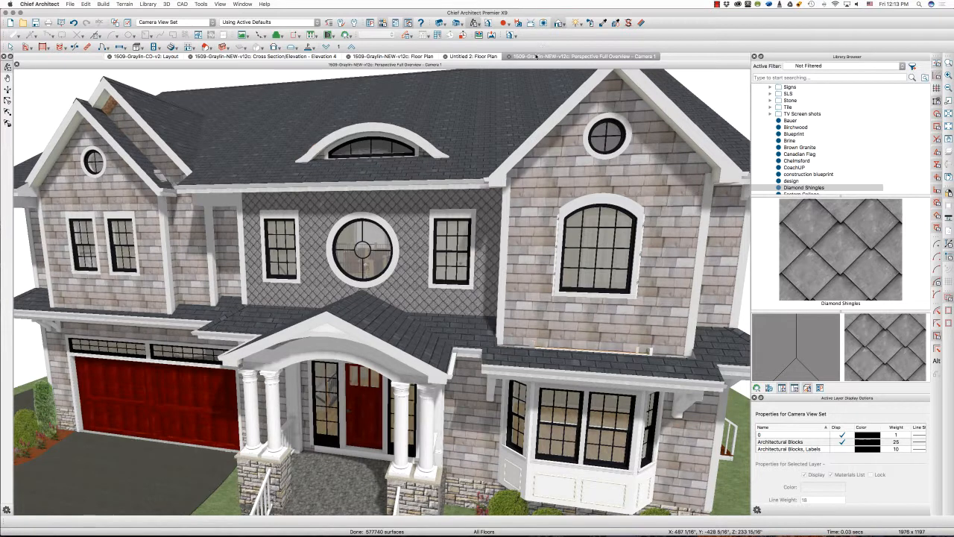
- Adjust the central wall's Diamond Shingles material, setting the texture's X scale to 22" with its aspect ratio retained
left_click(642, 23)
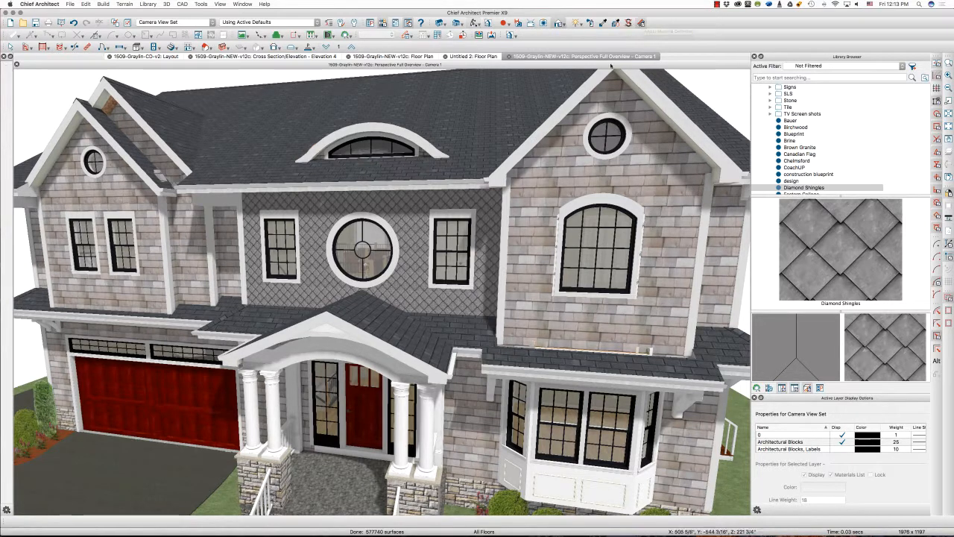
left_click(420, 269)
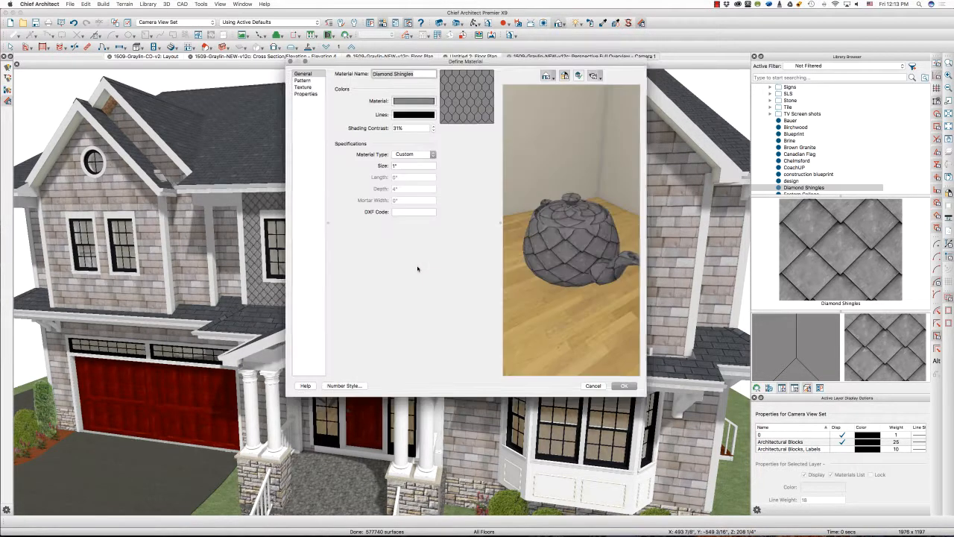
left_click(310, 89)
left_click(392, 158)
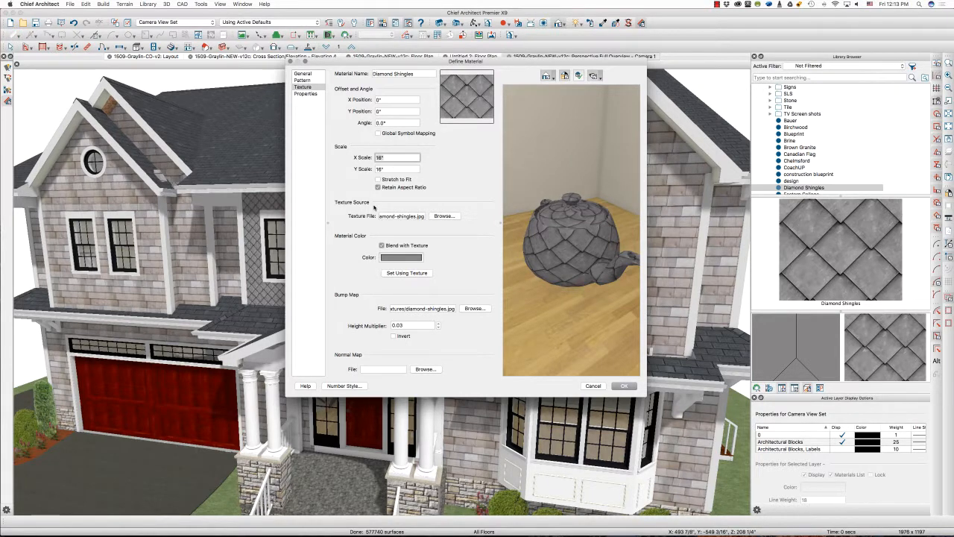
type("24")
key("Tab")
key("Return")
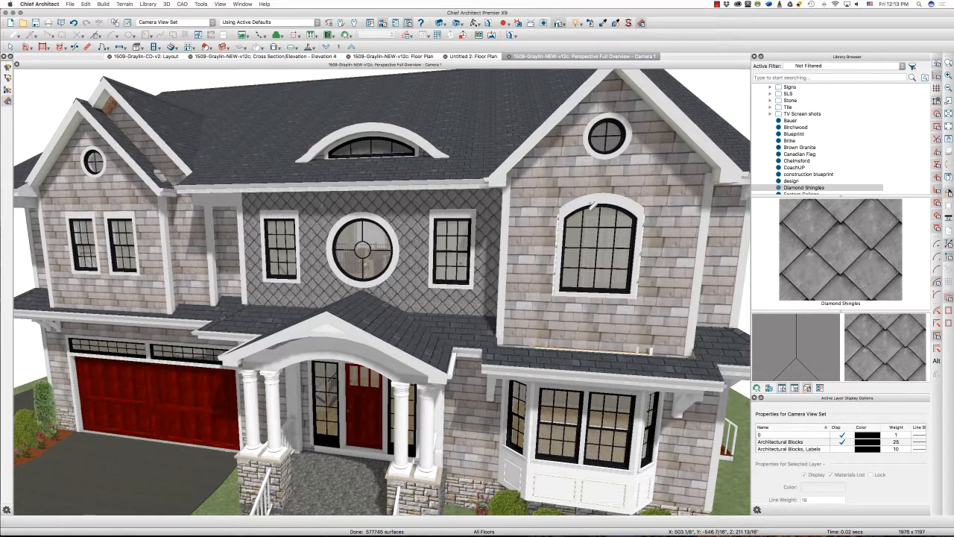
- Remove the bump map file from the Diamond Shingles material's texture and accept the definition
left_click(415, 268)
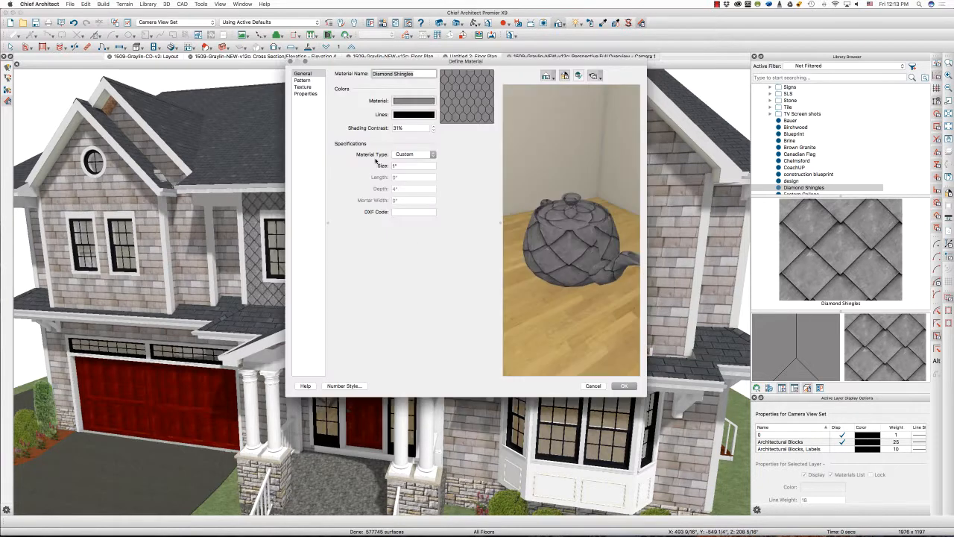
left_click(303, 87)
left_click(429, 307)
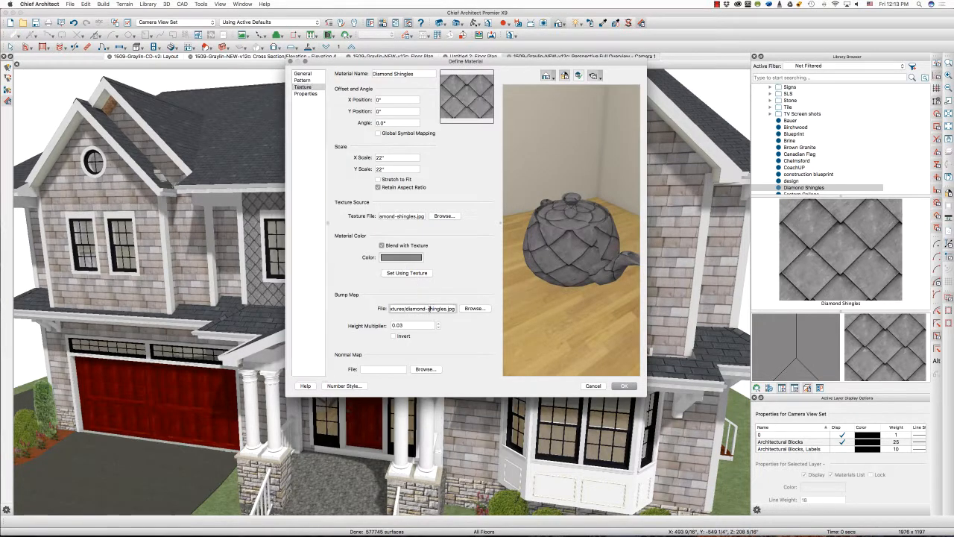
key("BackSpace")
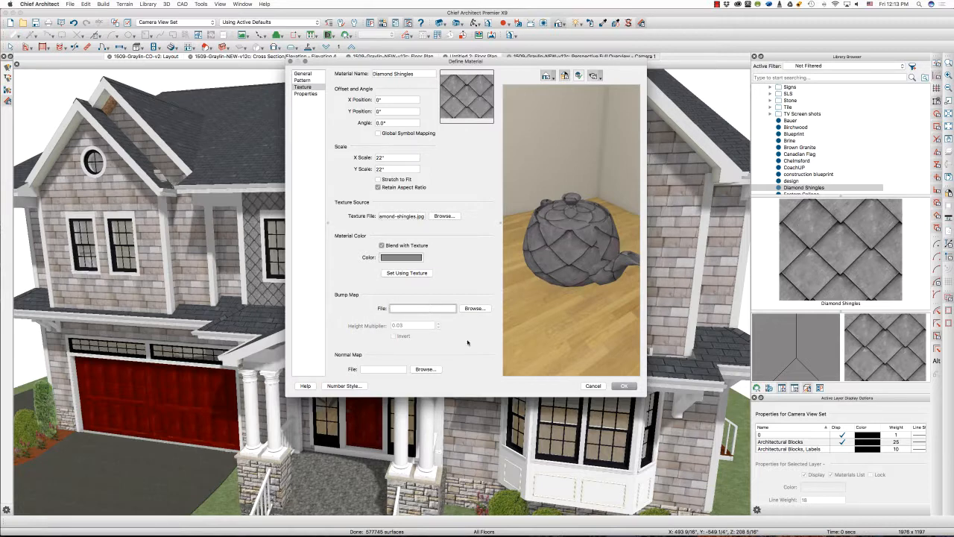
left_click(624, 387)
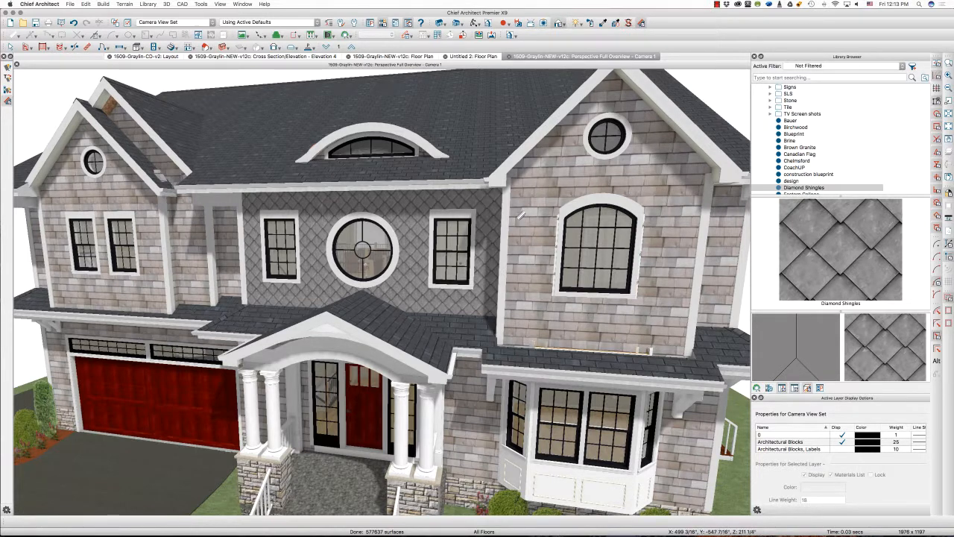
- Try painting the central diamond-shingled wall with Color - Dust from the brown generic colors in the core materials library
scroll(771, 115, "up", 10)
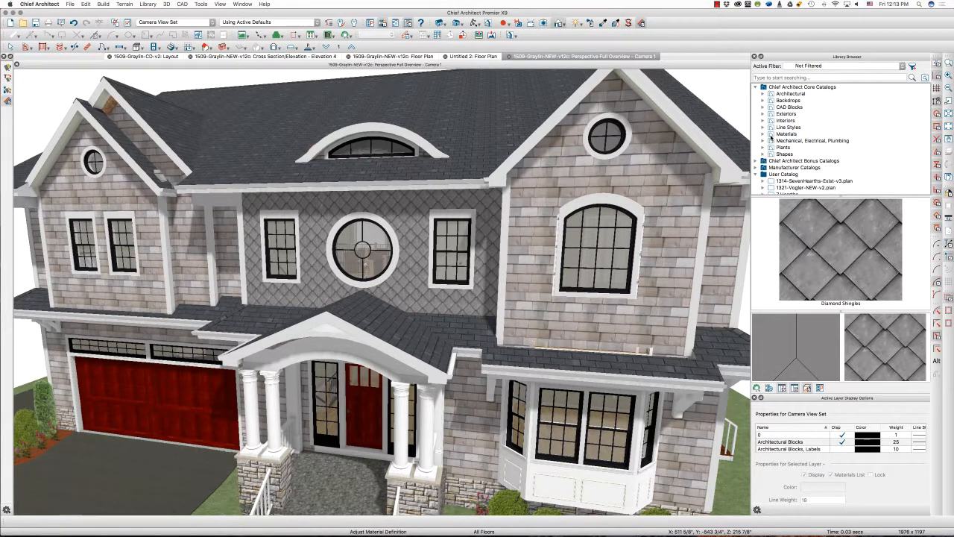
left_click(782, 134)
double_click(822, 209)
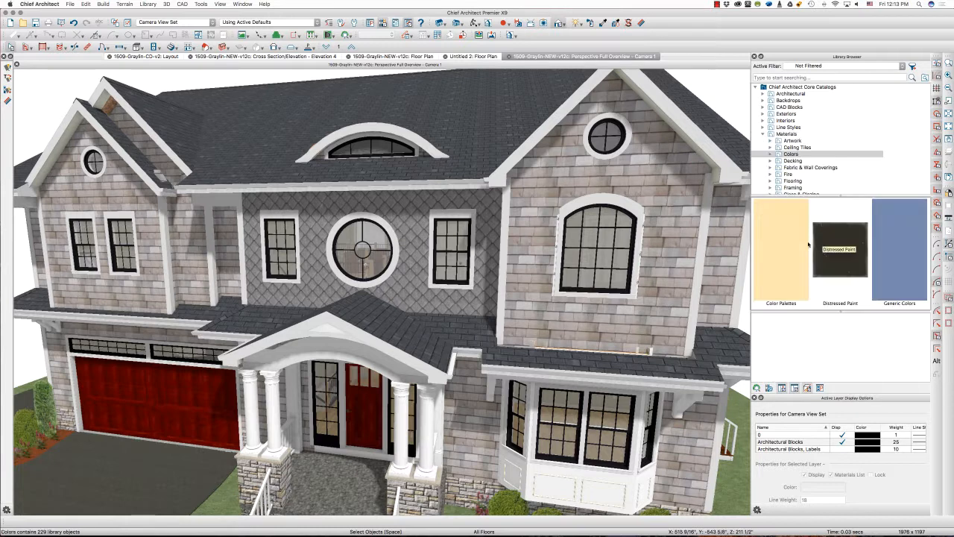
double_click(900, 250)
double_click(805, 209)
left_click(841, 235)
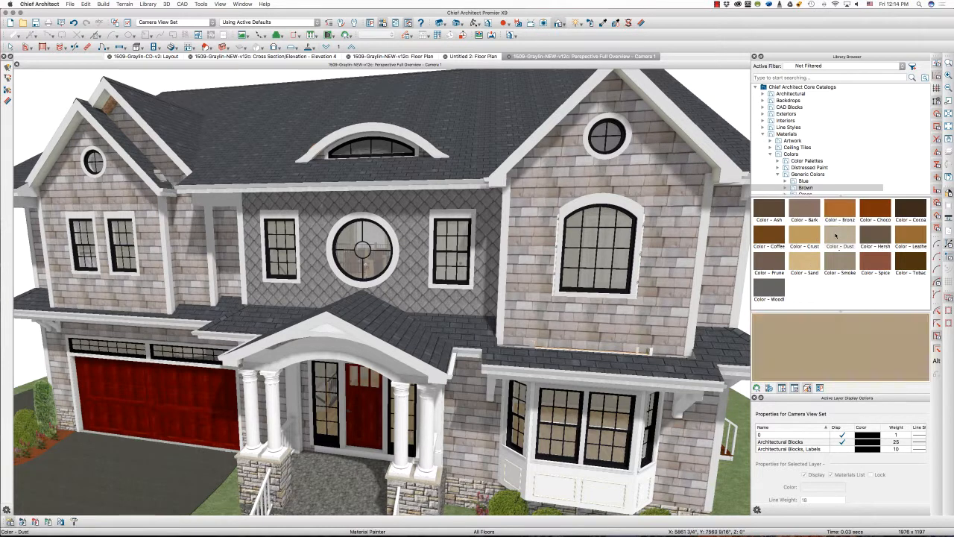
left_click(415, 291)
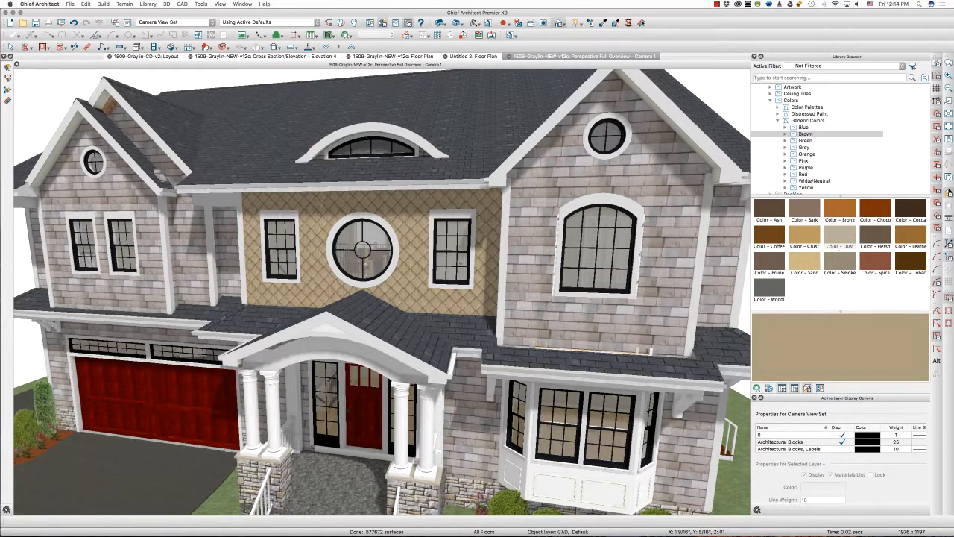
- Undo the brown color painting on the central diamond-shingled wall
key("super+z")
left_click(419, 270)
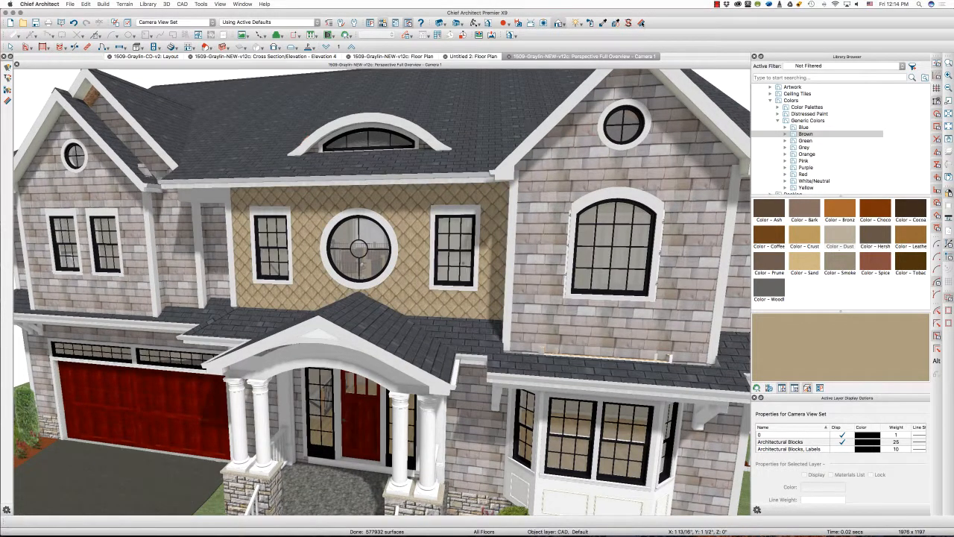
key("super+z")
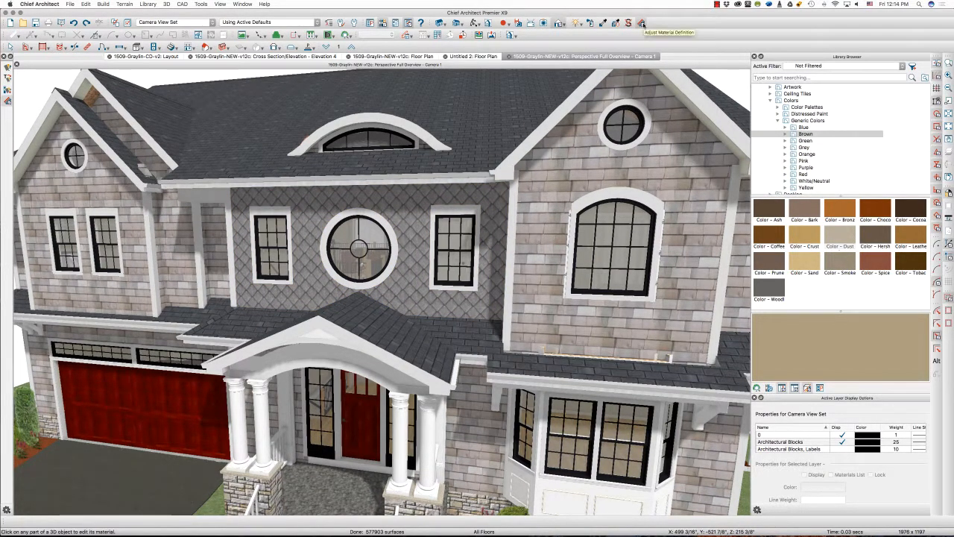
- Change the central wall's Diamond Shingles texture blend color to a taupe sampled from the shingle siding left of it, and accept the material
left_click(417, 268)
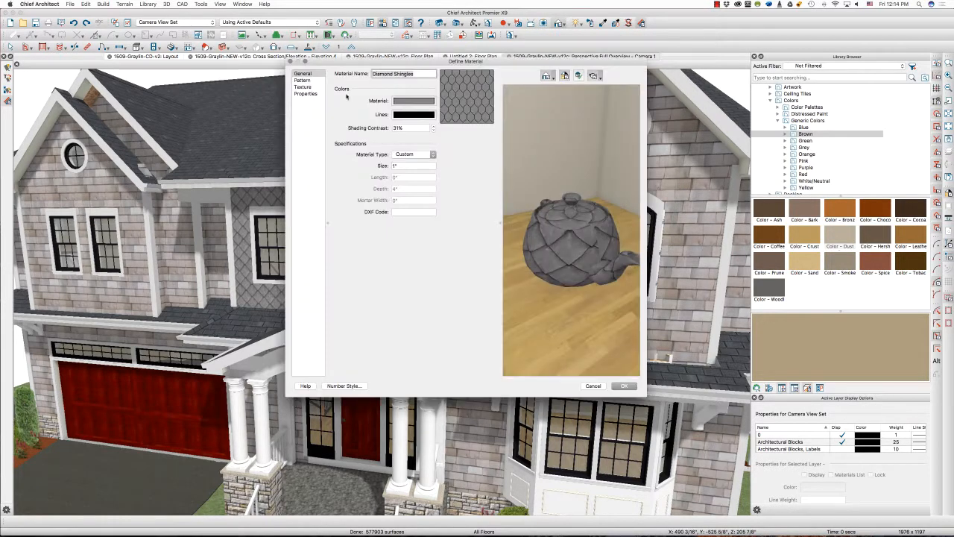
left_click(314, 87)
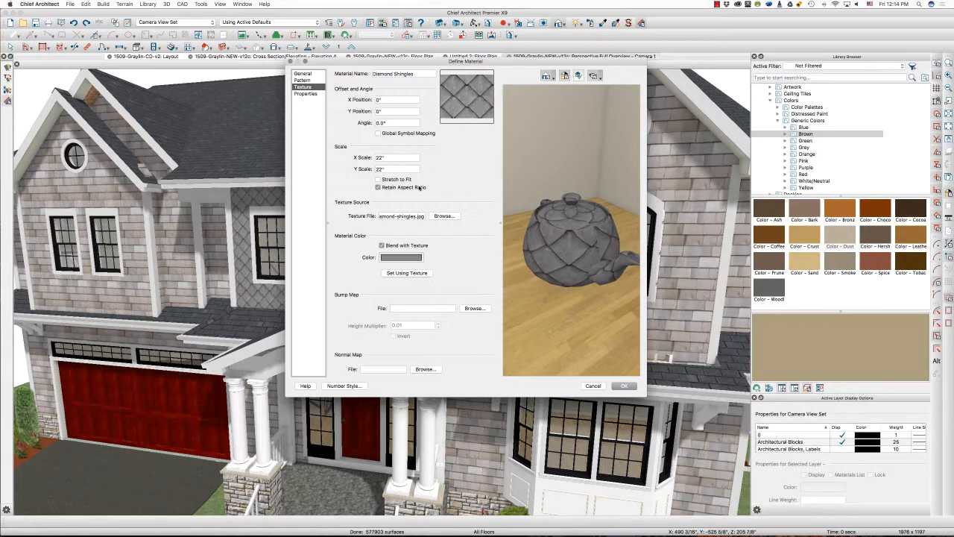
left_click(401, 257)
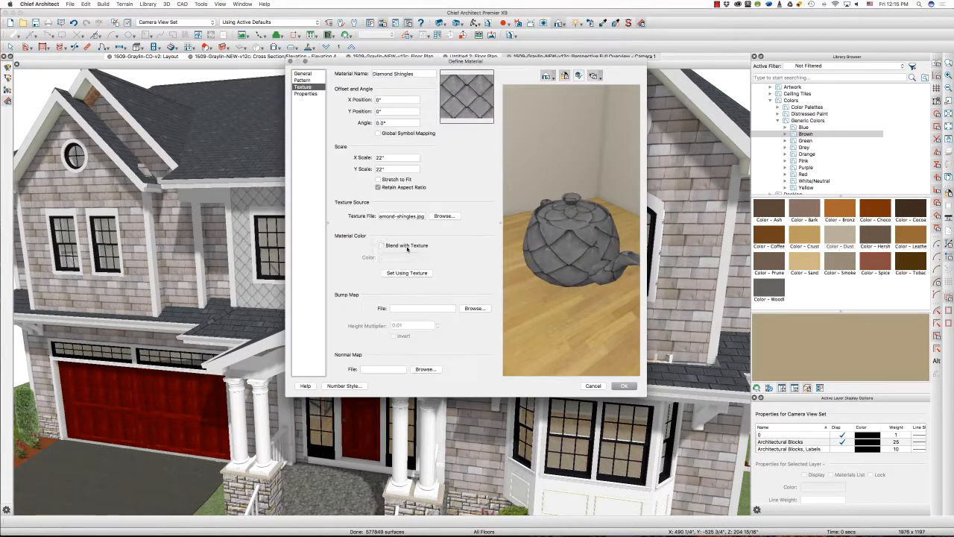
left_click(298, 199)
left_click_drag(270, 258, 301, 249)
left_click(292, 214)
left_click(334, 214)
left_click(263, 199)
left_click(275, 313)
left_click(180, 298)
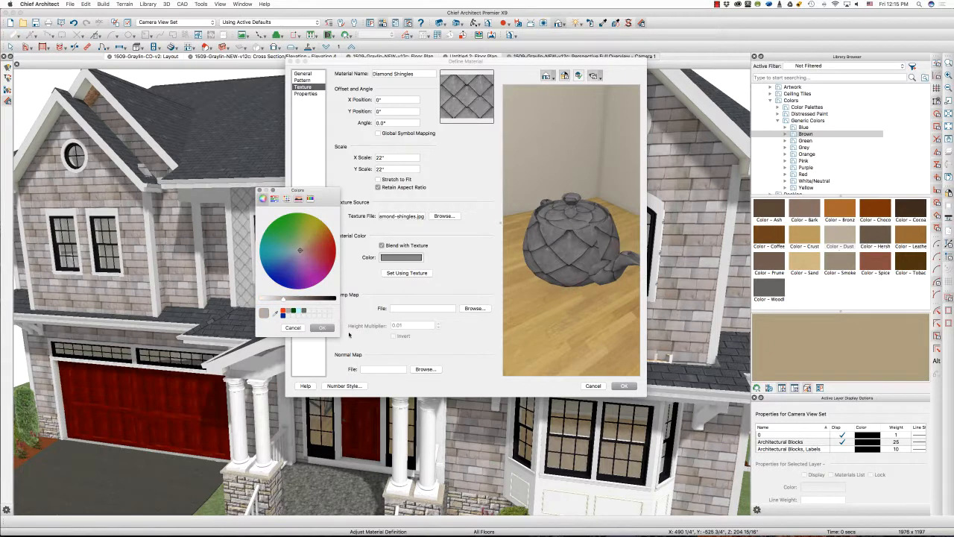
left_click(322, 328)
left_click(624, 387)
- Re-pick the Diamond Shingles texture blend color by sampling a light gray from the right gable wall's shingles, and accept the material
left_click(427, 285)
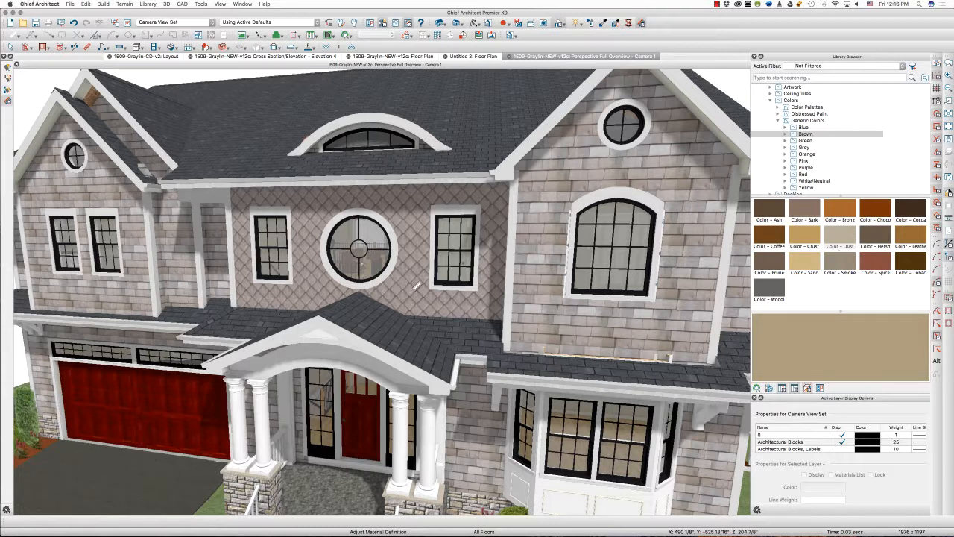
left_click(416, 287)
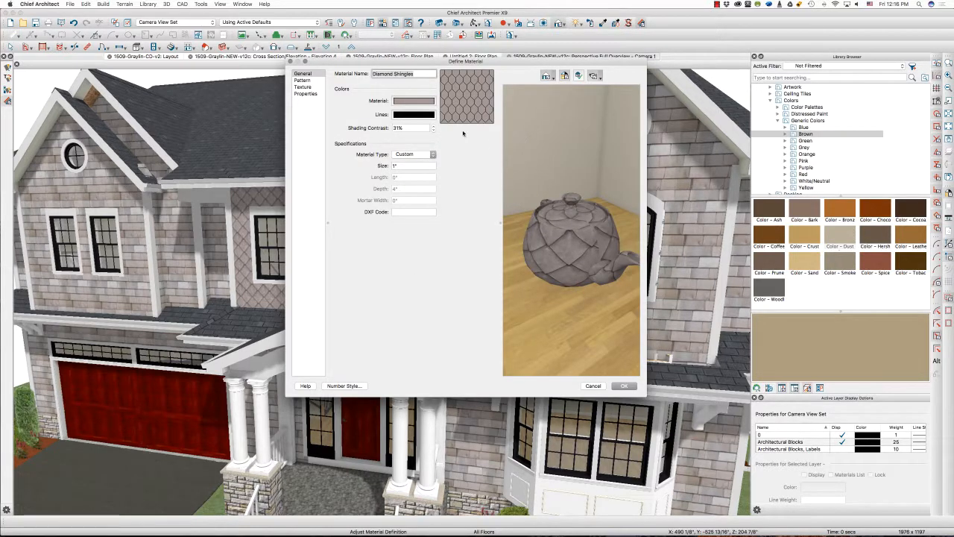
left_click(302, 87)
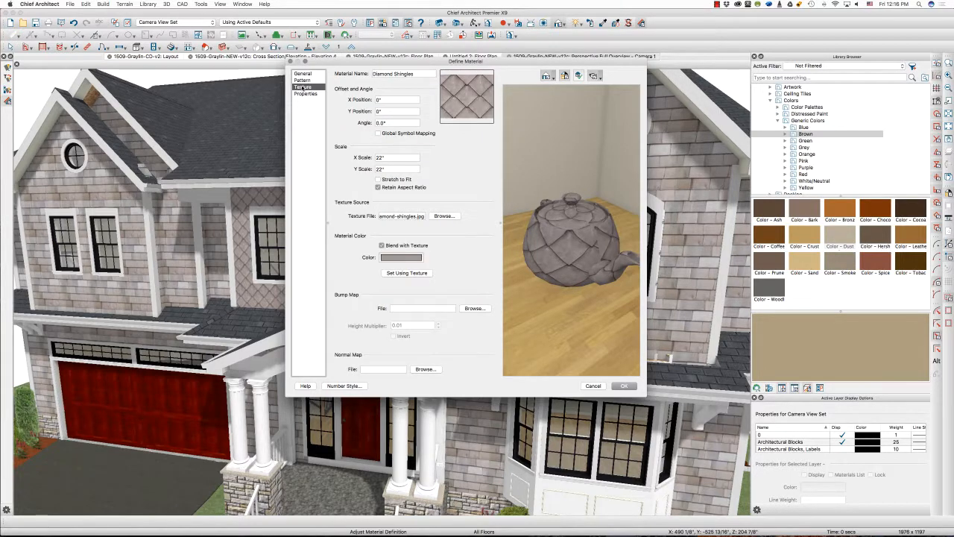
left_click(418, 275)
left_click(414, 259)
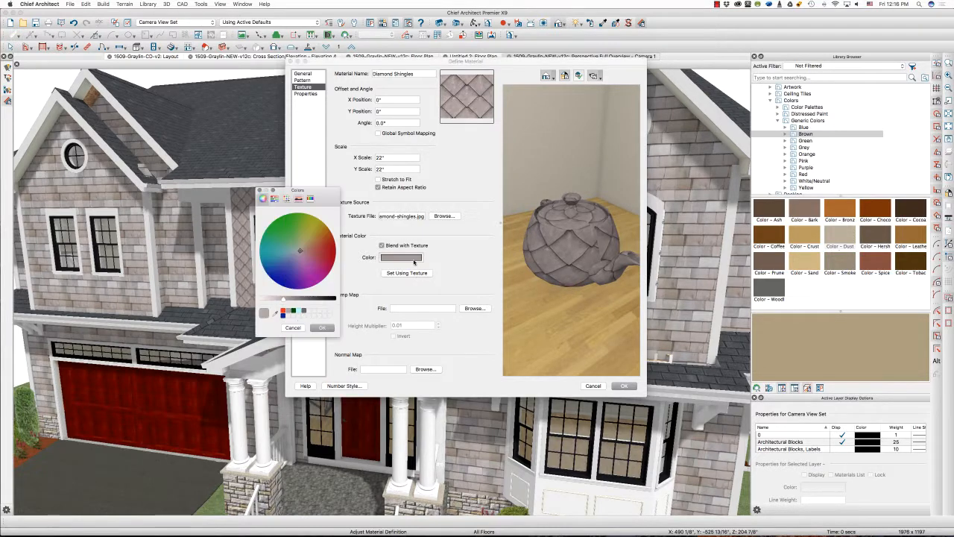
left_click(275, 314)
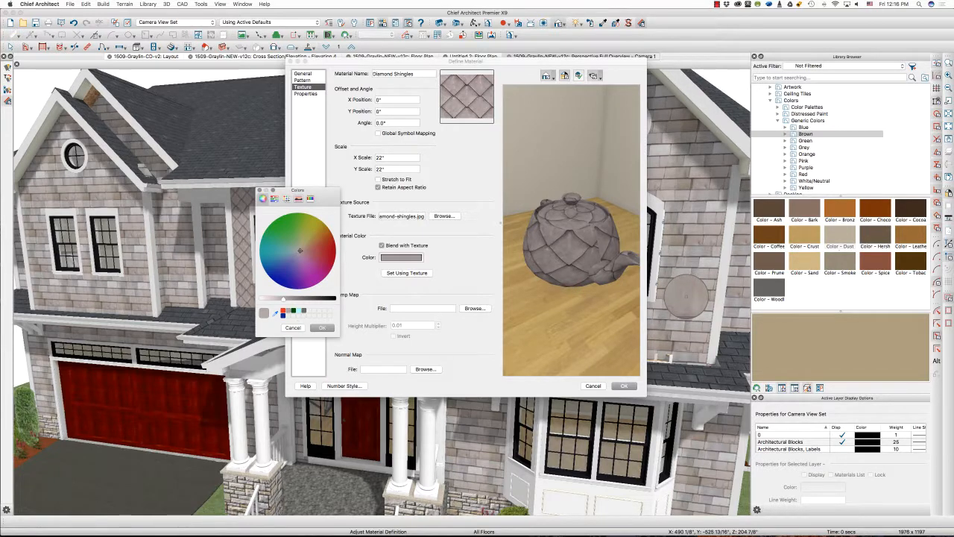
left_click(686, 296)
left_click(274, 314)
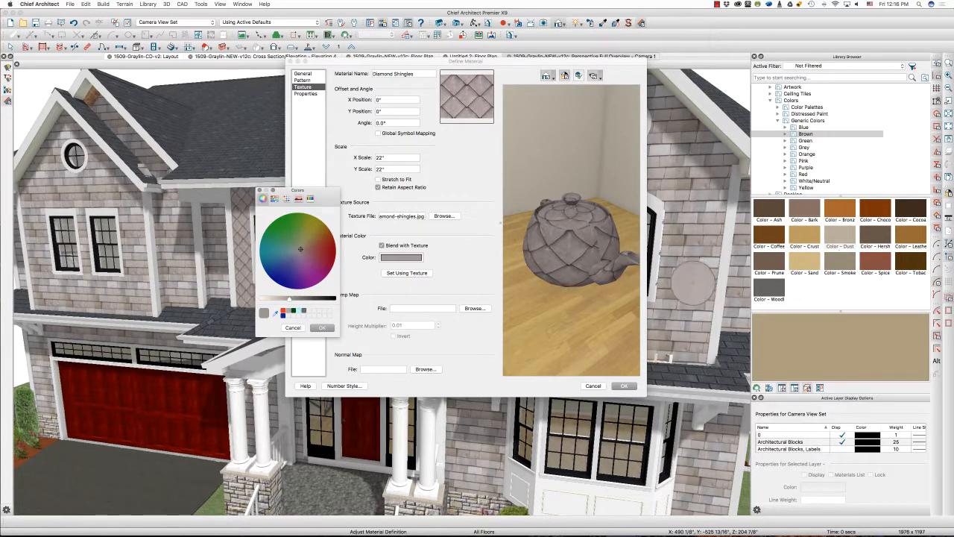
left_click(694, 283)
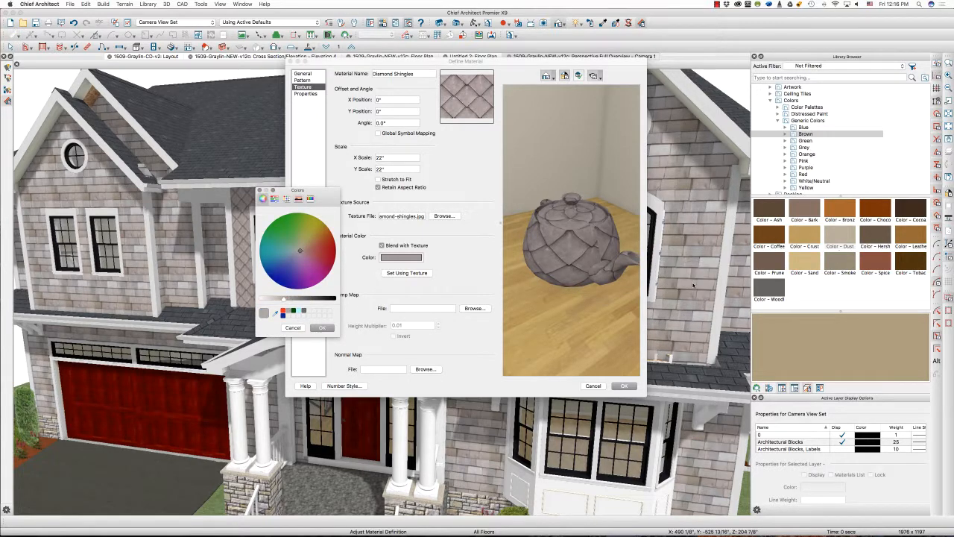
left_click(274, 314)
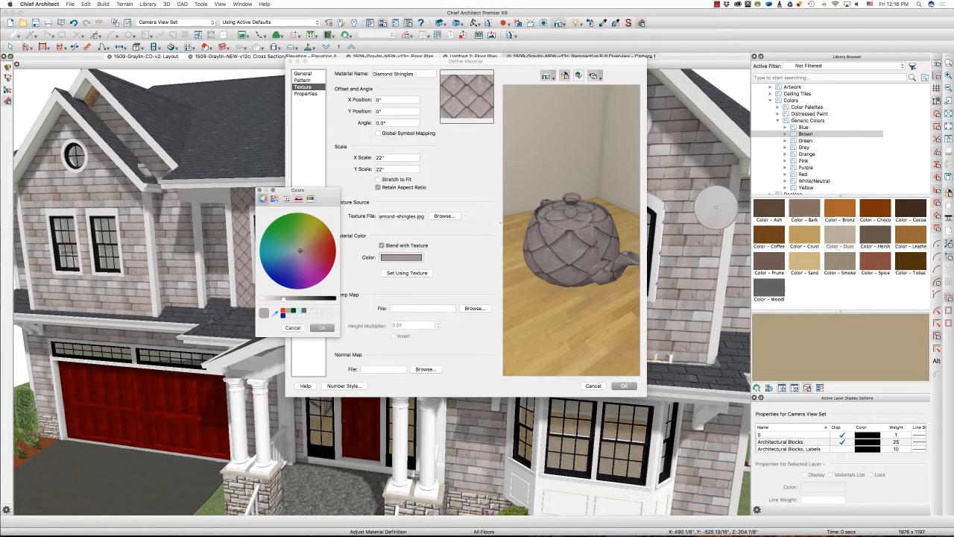
left_click(716, 208)
left_click(320, 327)
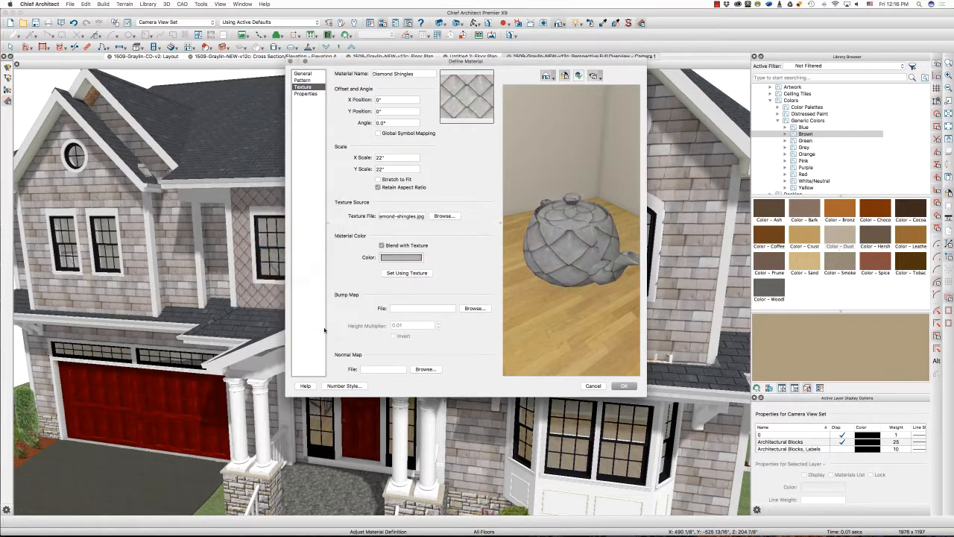
left_click(623, 386)
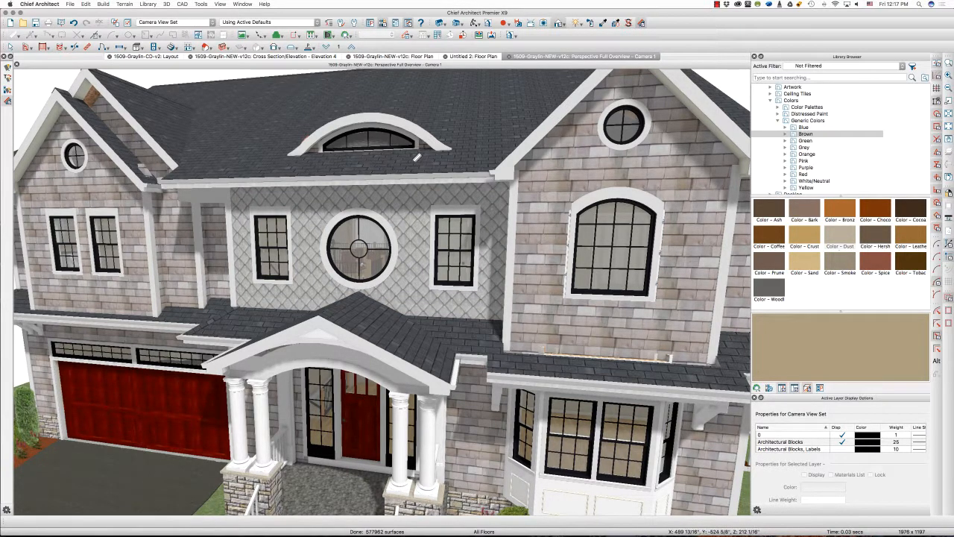
- Set the size of the central wall's Diamond Shingles material to 12" in its general specifications and accept the definition
left_click(412, 226)
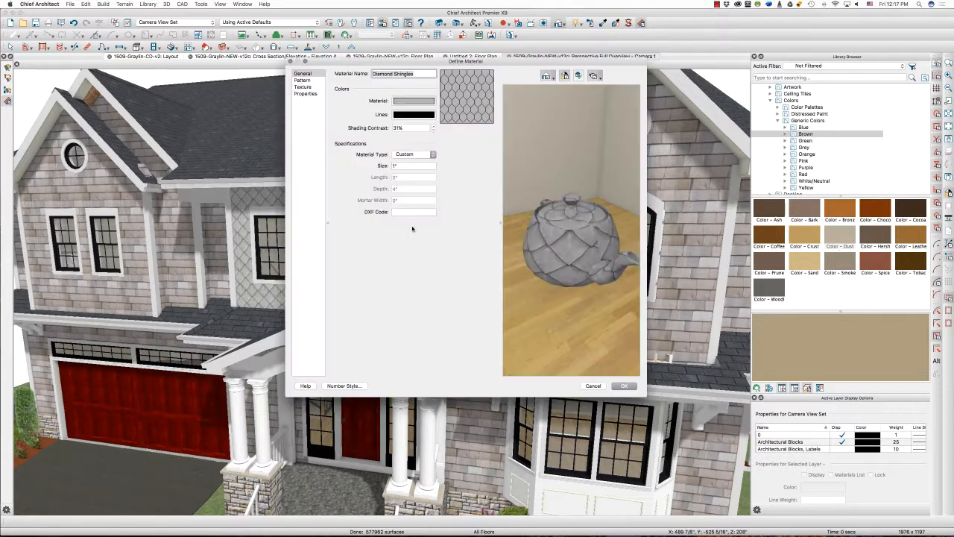
left_click(304, 80)
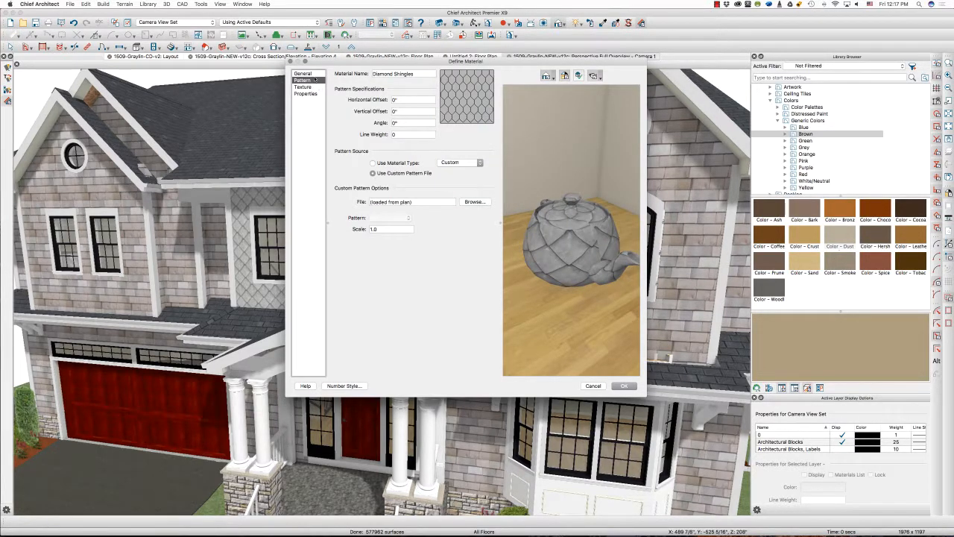
left_click(305, 74)
left_click_drag(403, 166, 362, 165)
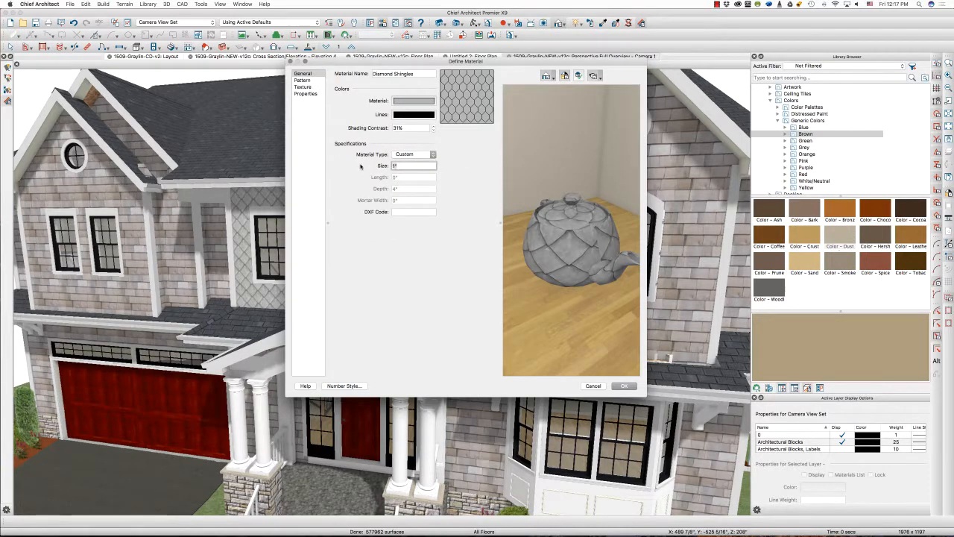
type("12")
key("Return")
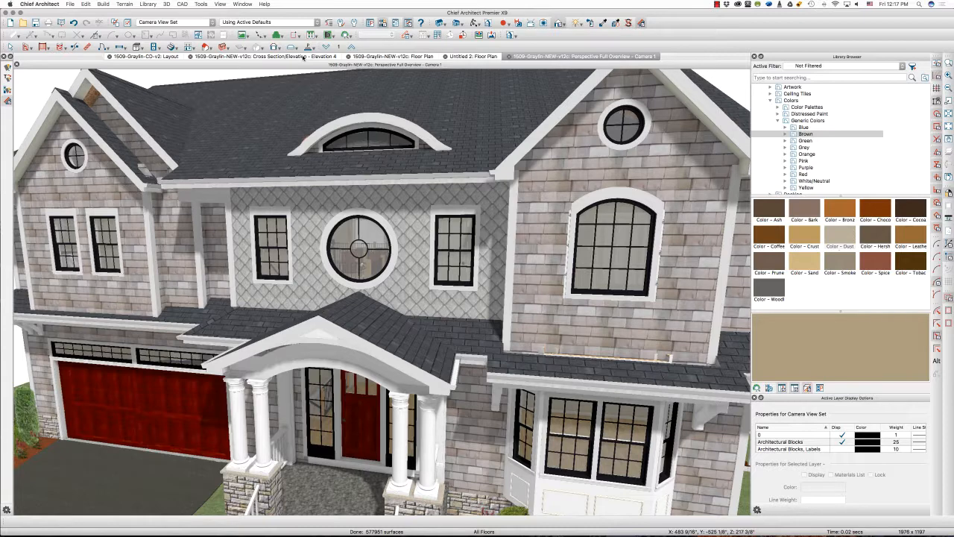
- View the diamond shingle wall in Elevation 4, and look at the diamond-shingles.jpg image in Photoshop before returning to Chief Architect
left_click(303, 57)
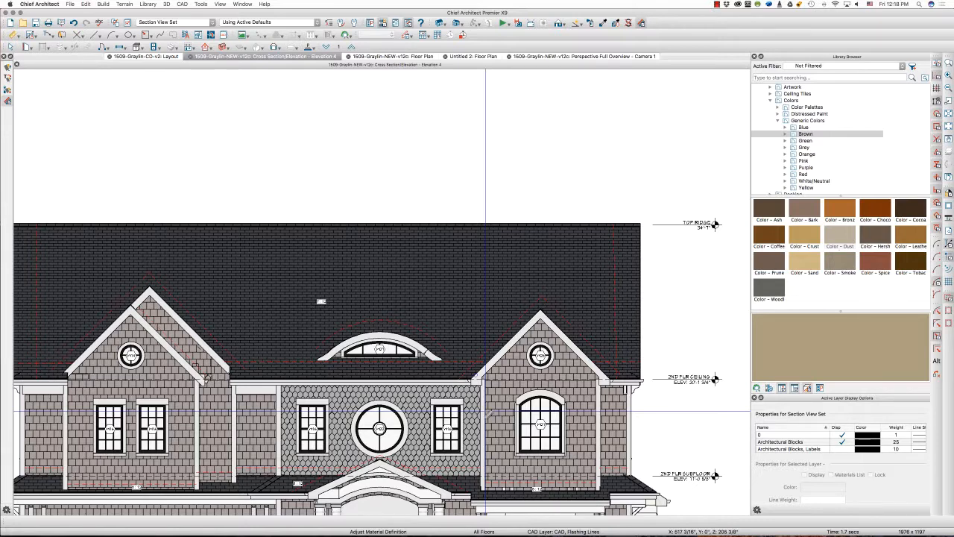
mouse_move(718, 531)
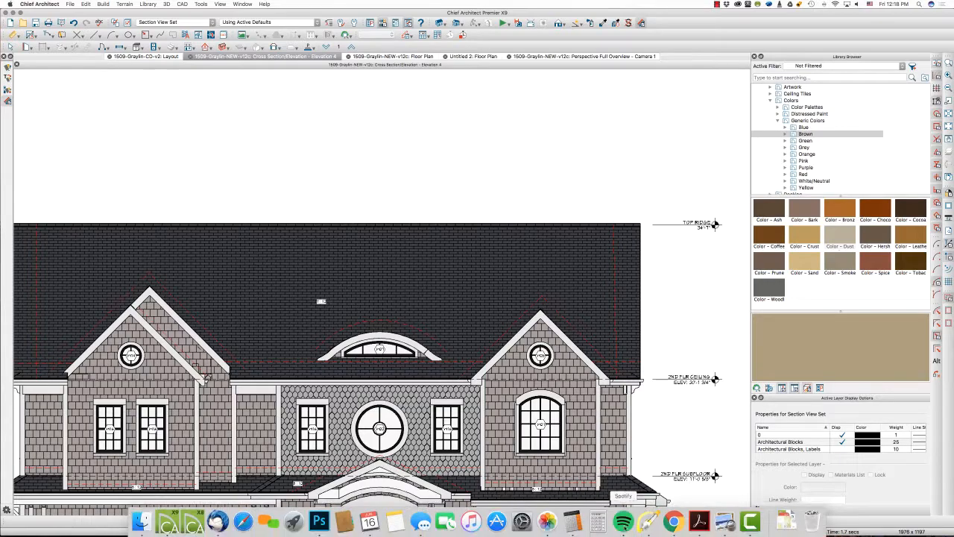
left_click(319, 521)
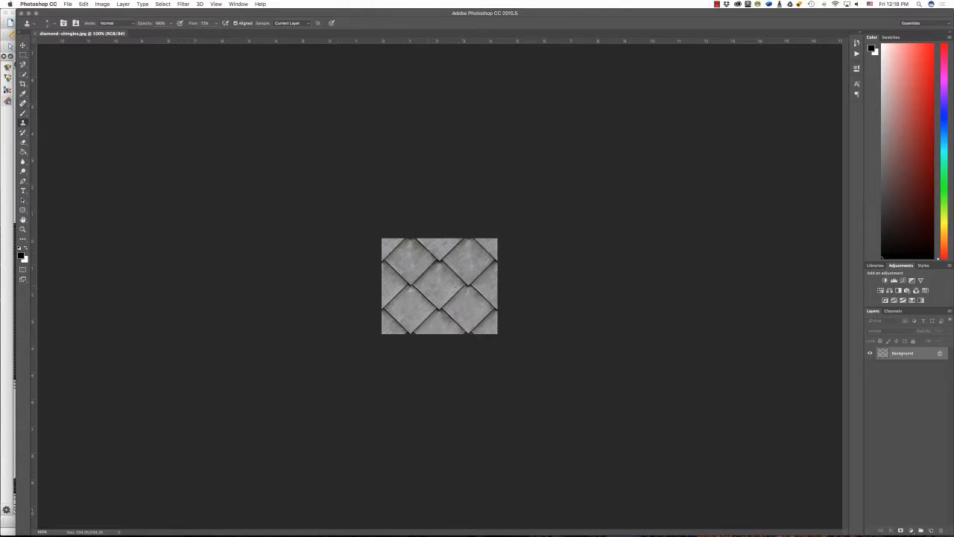
mouse_move(470, 522)
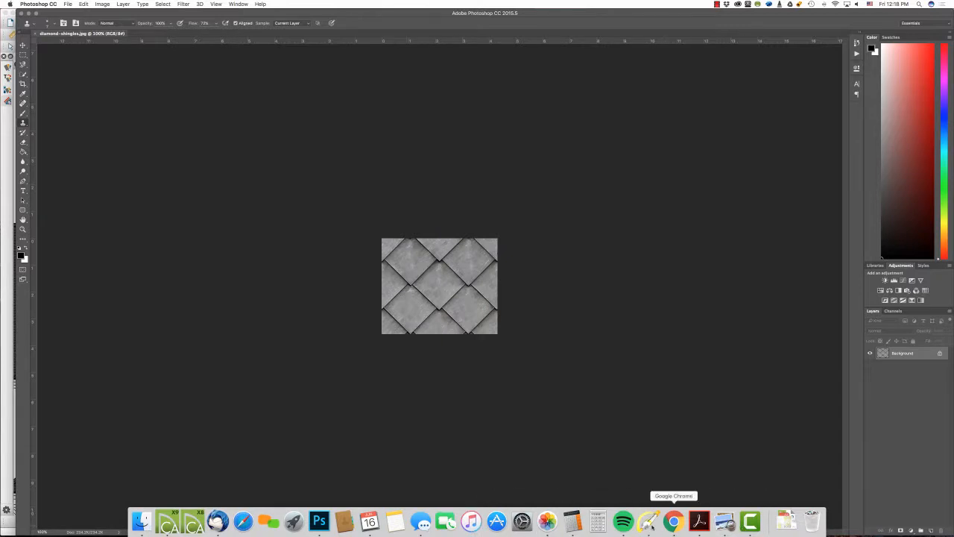
left_click(169, 522)
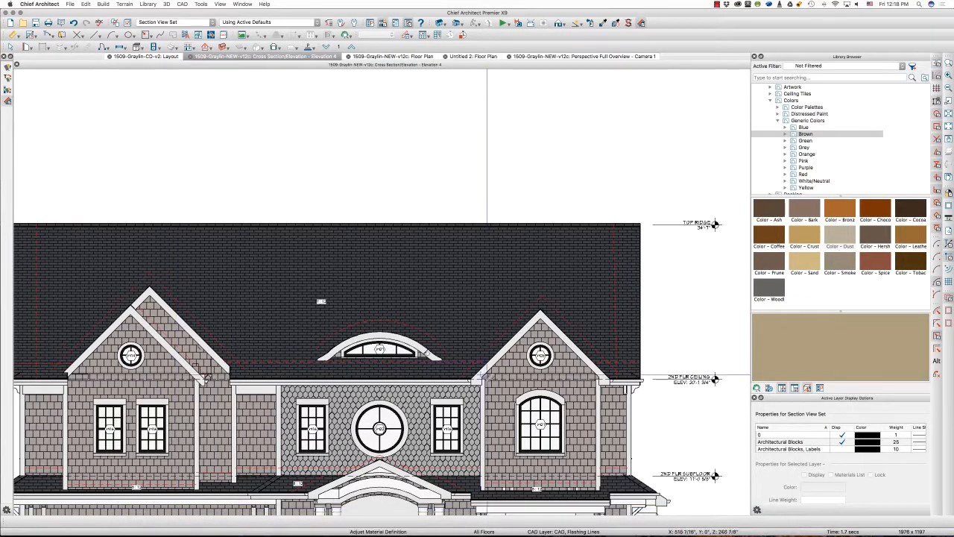